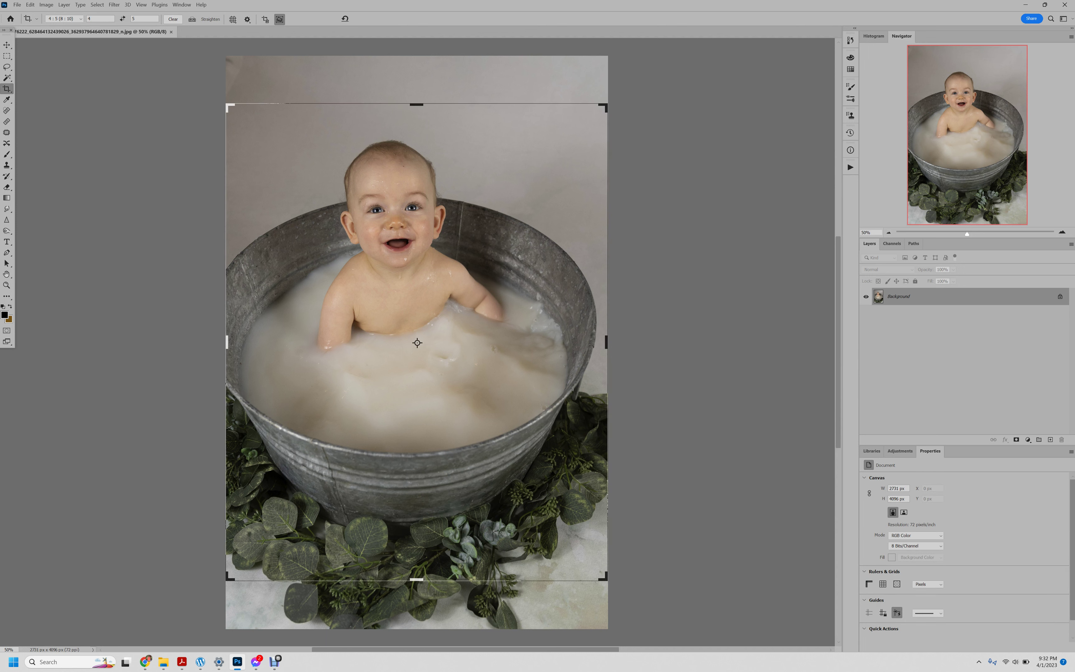
Duplicate the Background layer as "Background copy" in the same document.
double_click(933, 296)
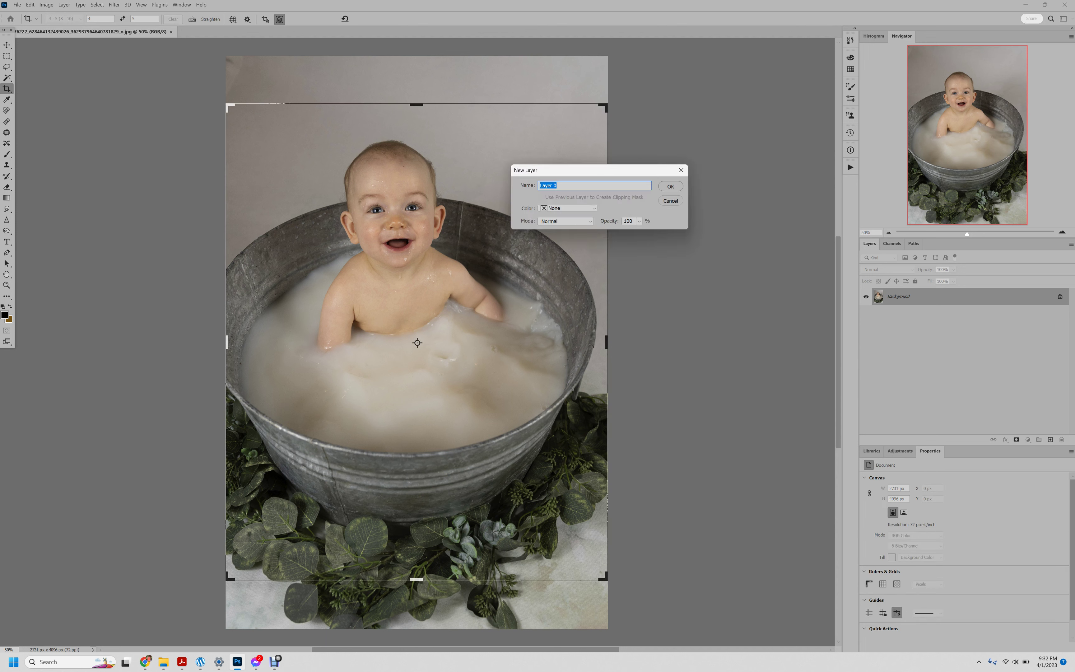
key(Escape)
right_click(885, 299)
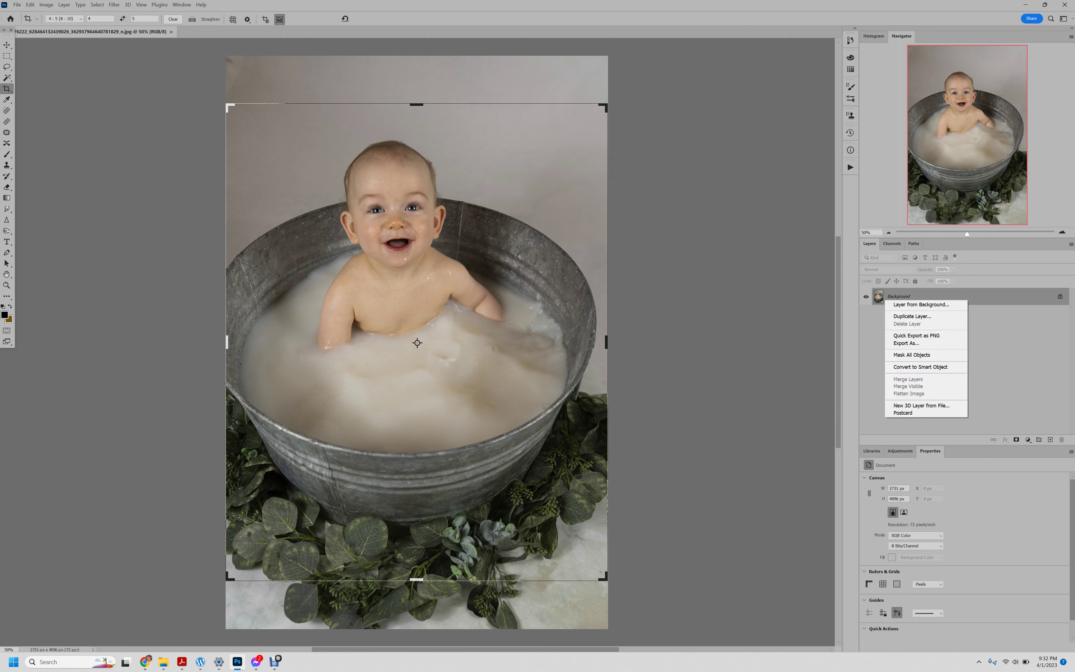
click(912, 316)
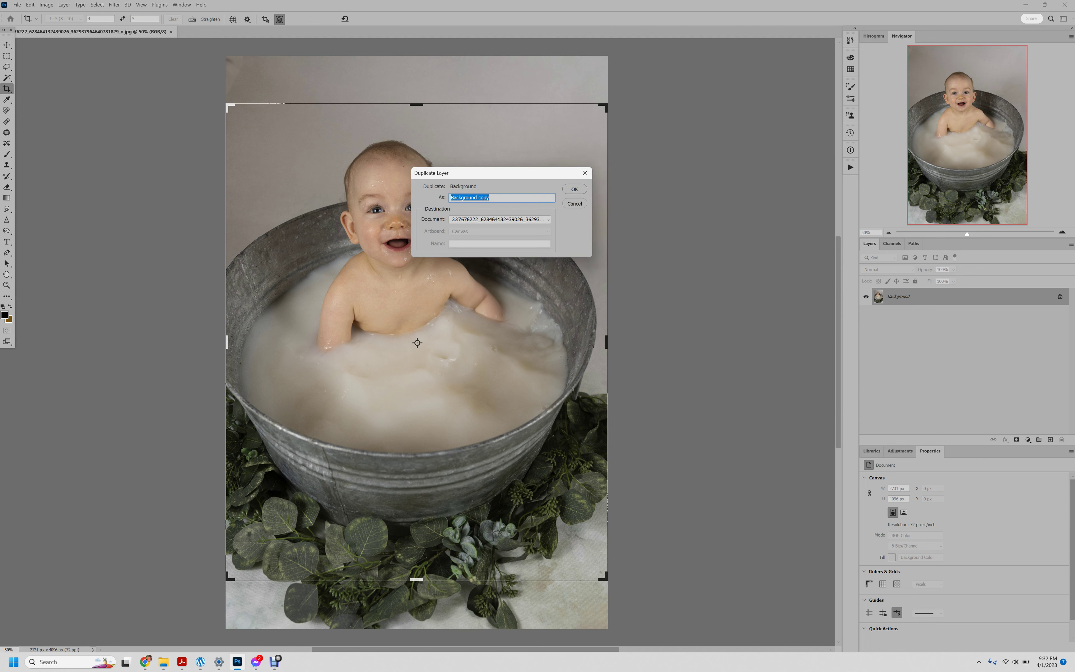
click(574, 189)
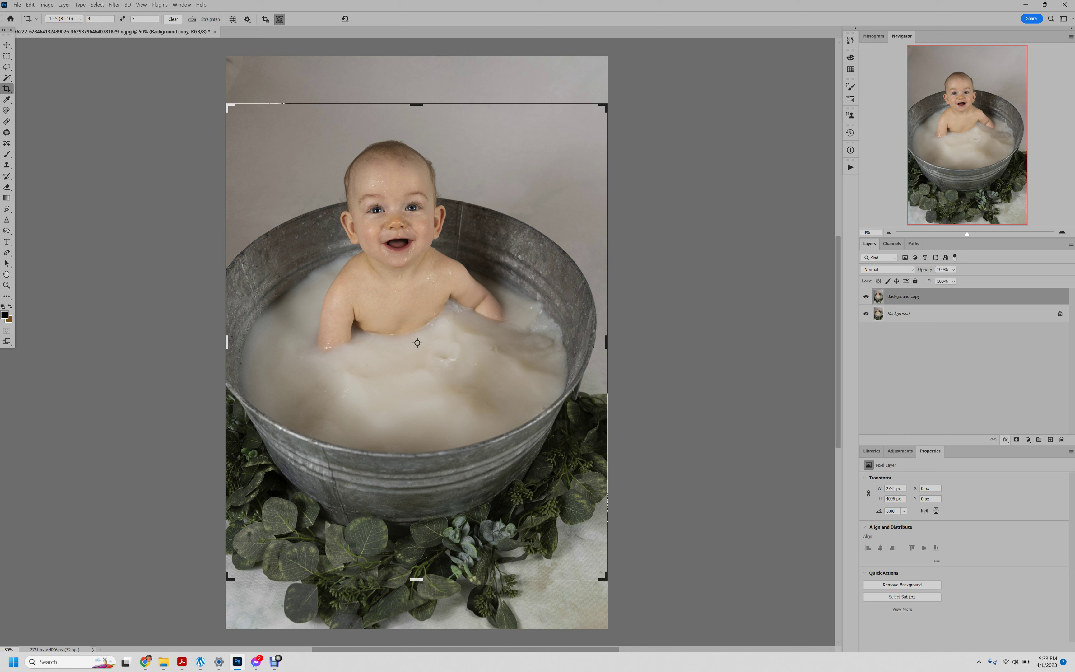
right_click(893, 370)
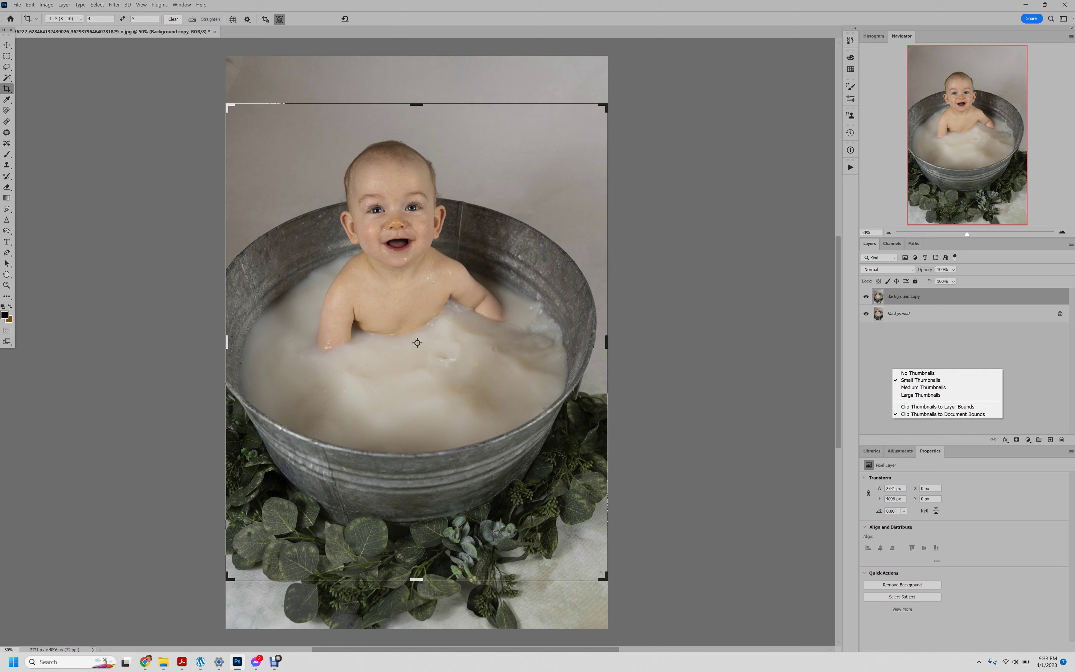
key(Escape)
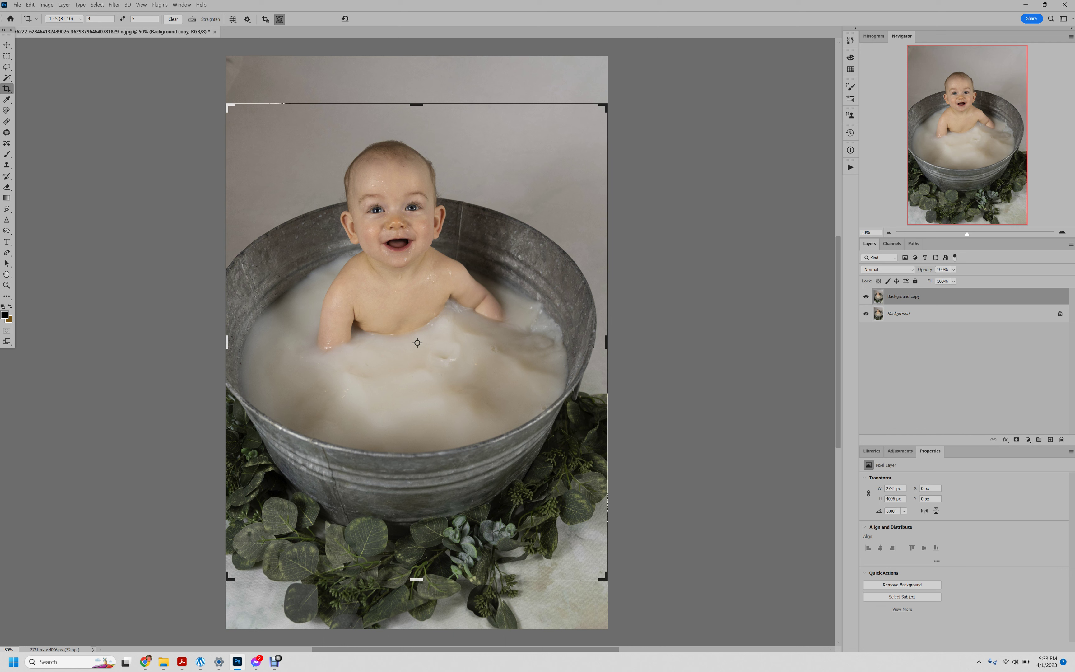
click(128, 5)
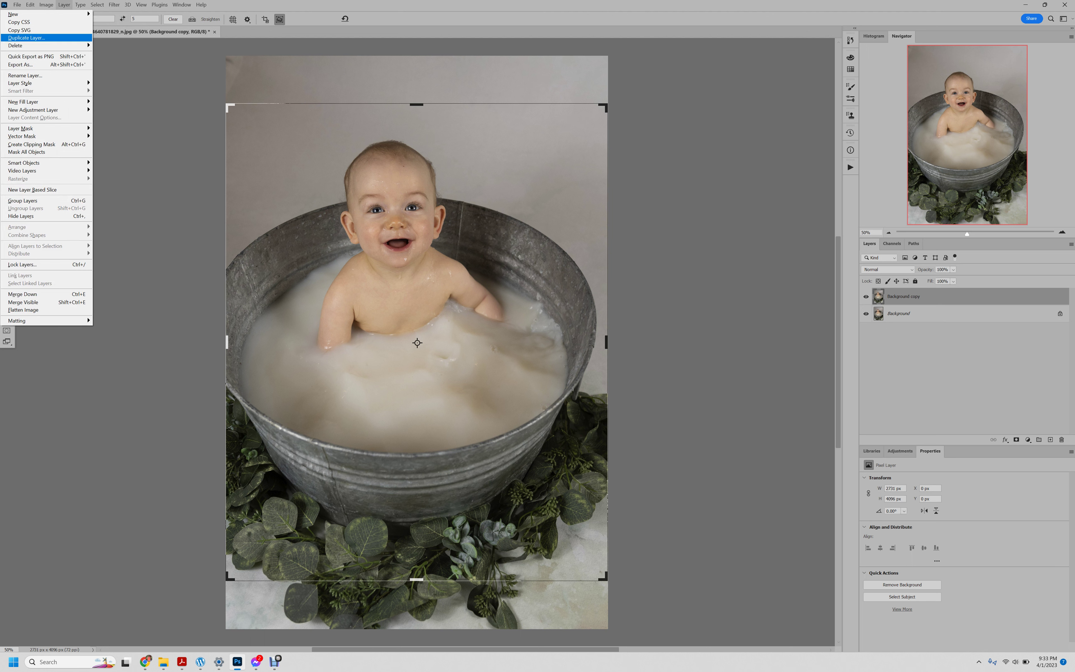
key(Escape)
Switch to the Move tool, select the Background copy layer and open the Camera Raw Filter on it.
key(v)
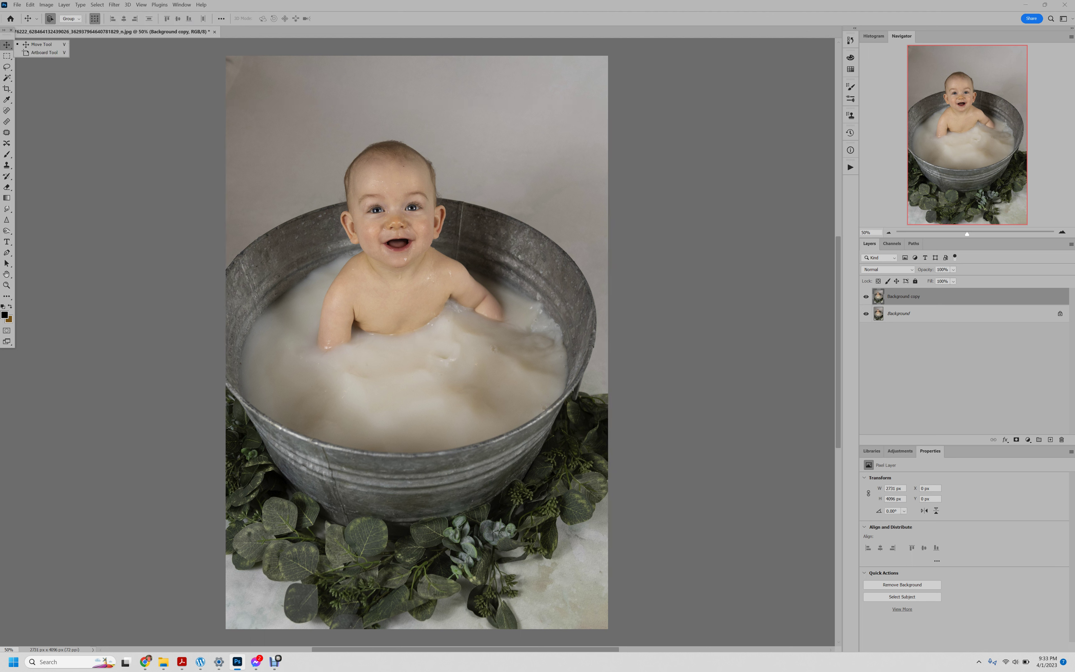
click(133, 187)
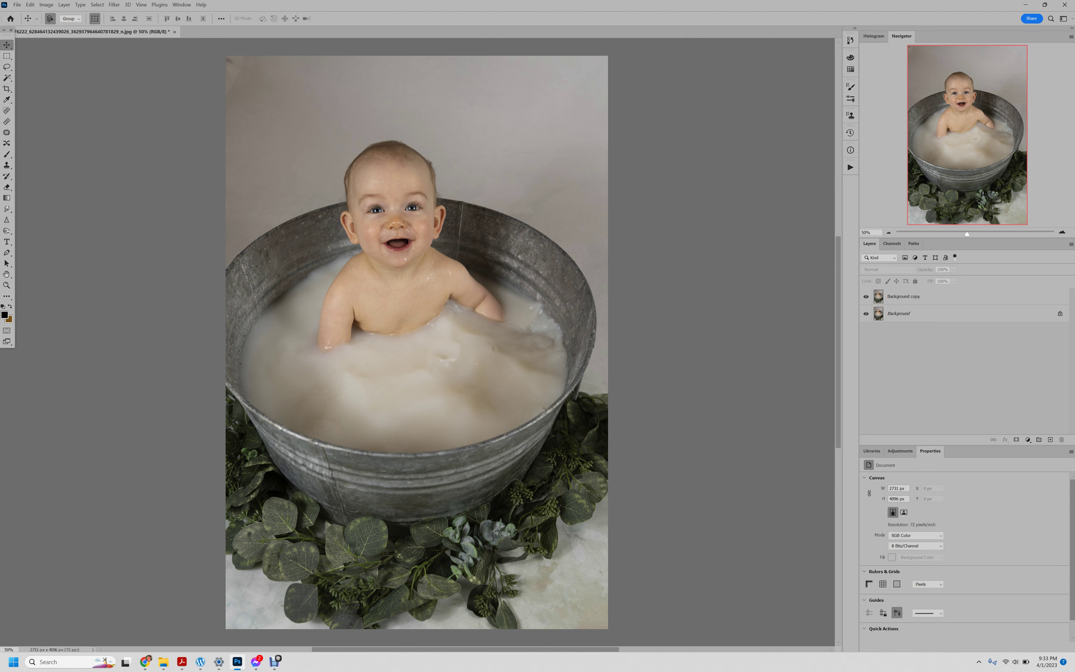
click(941, 297)
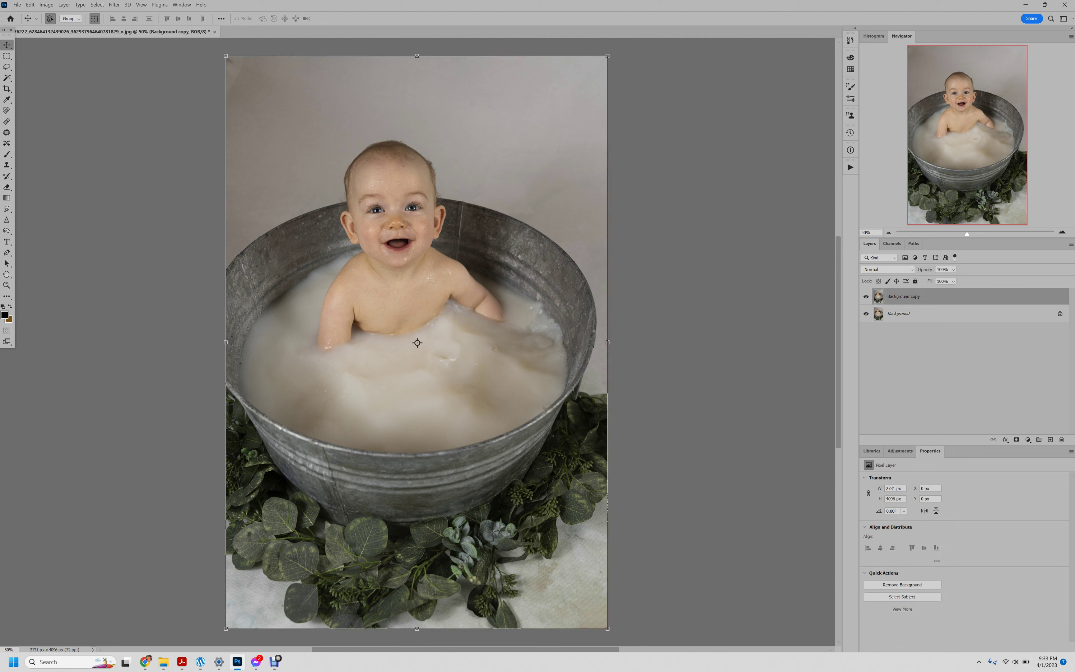
key(alt+v)
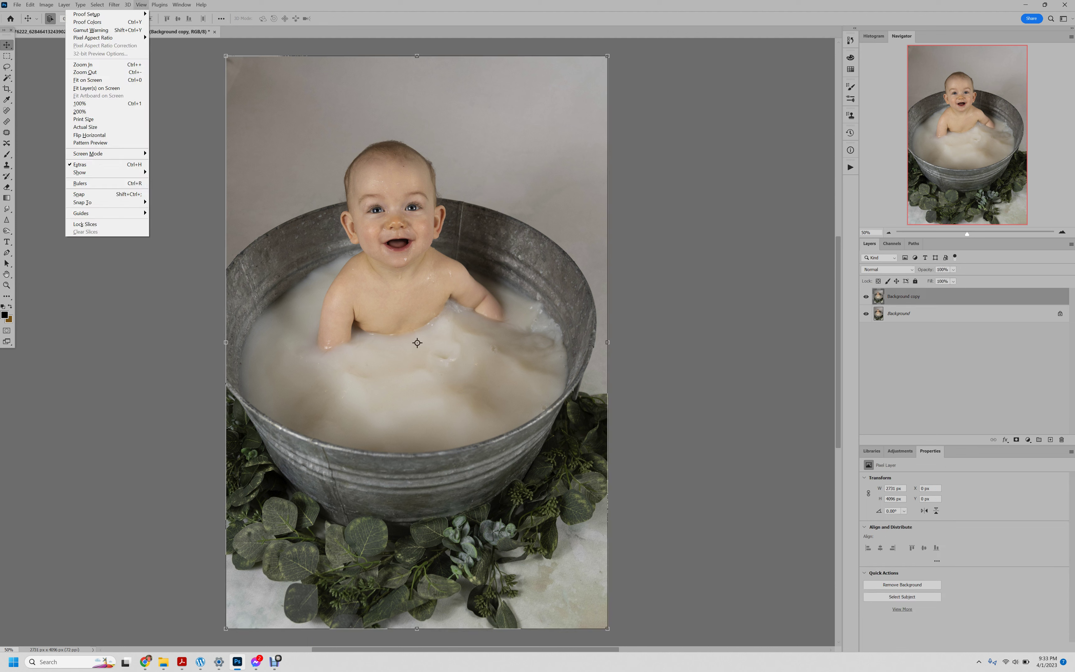
click(114, 5)
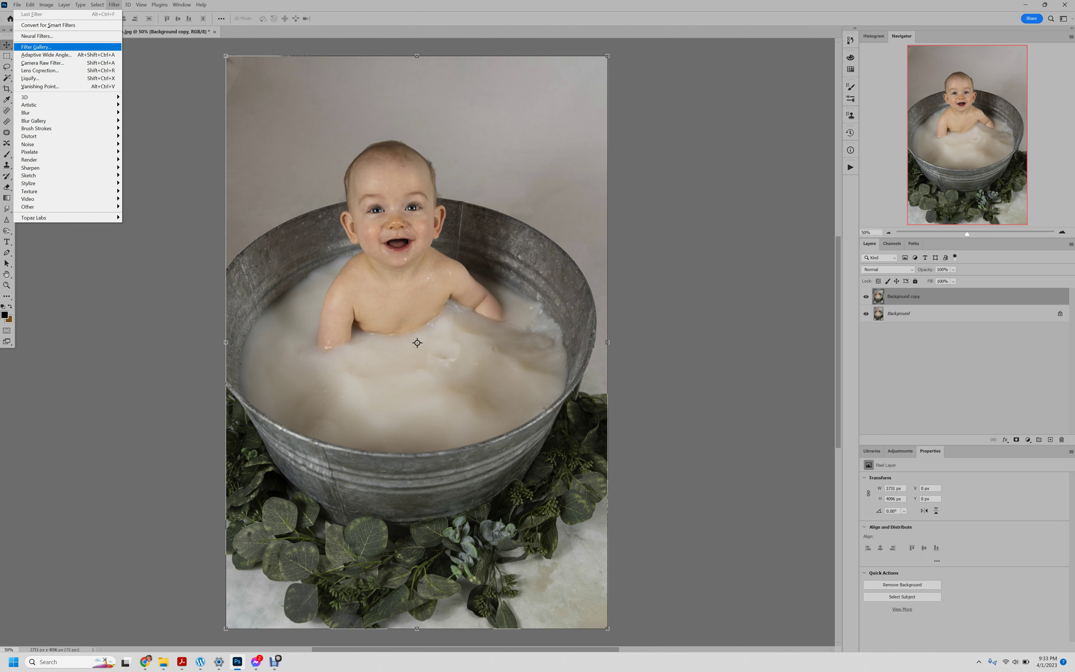
key(Down)
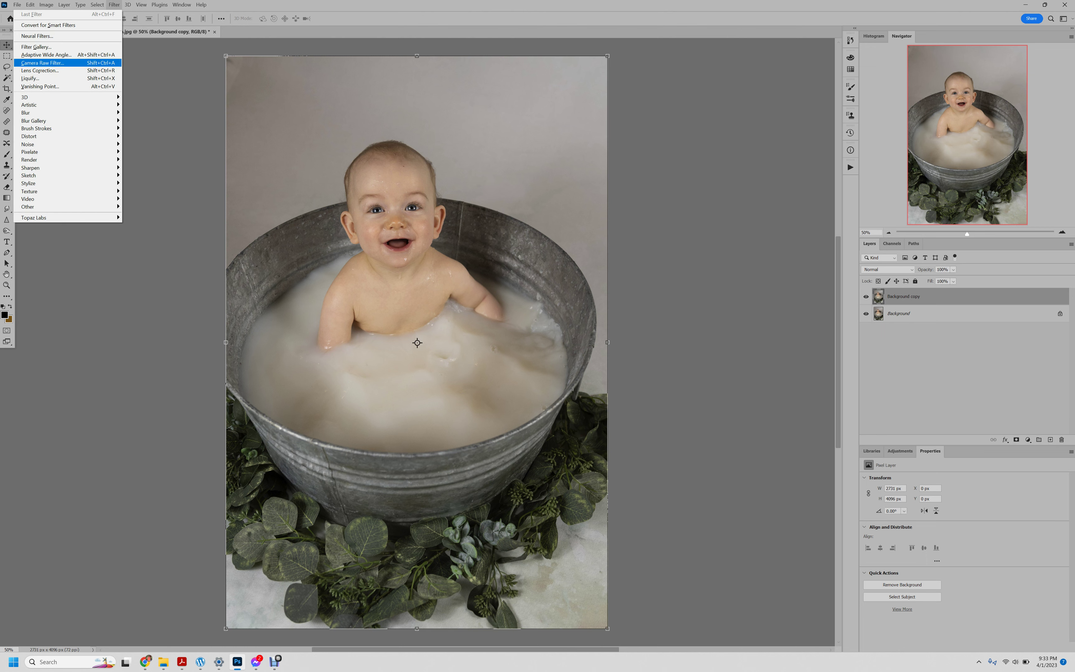
key(Return)
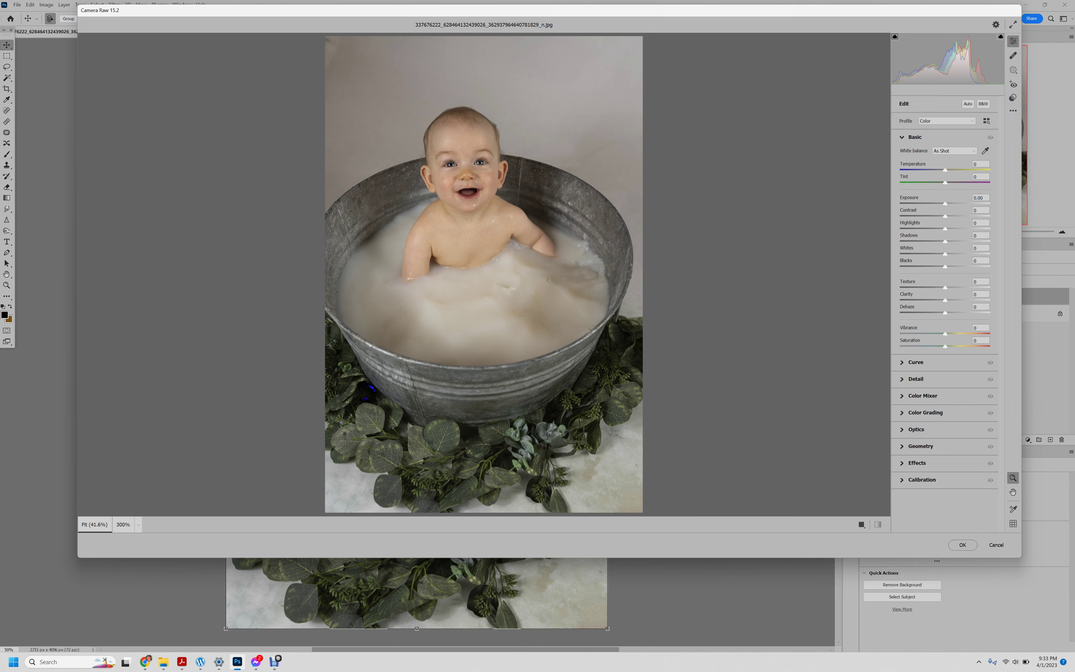
Reposition and enlarge the Camera Raw window and switch it to full screen mode.
drag(965, 13, 906, 72)
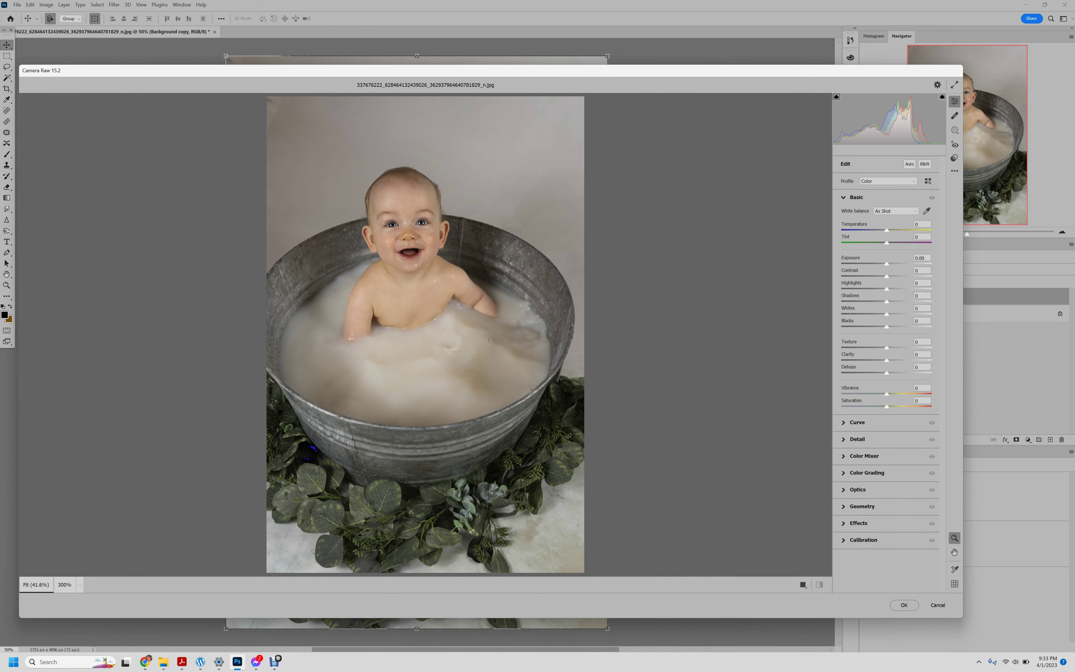
drag(545, 73, 652, 13)
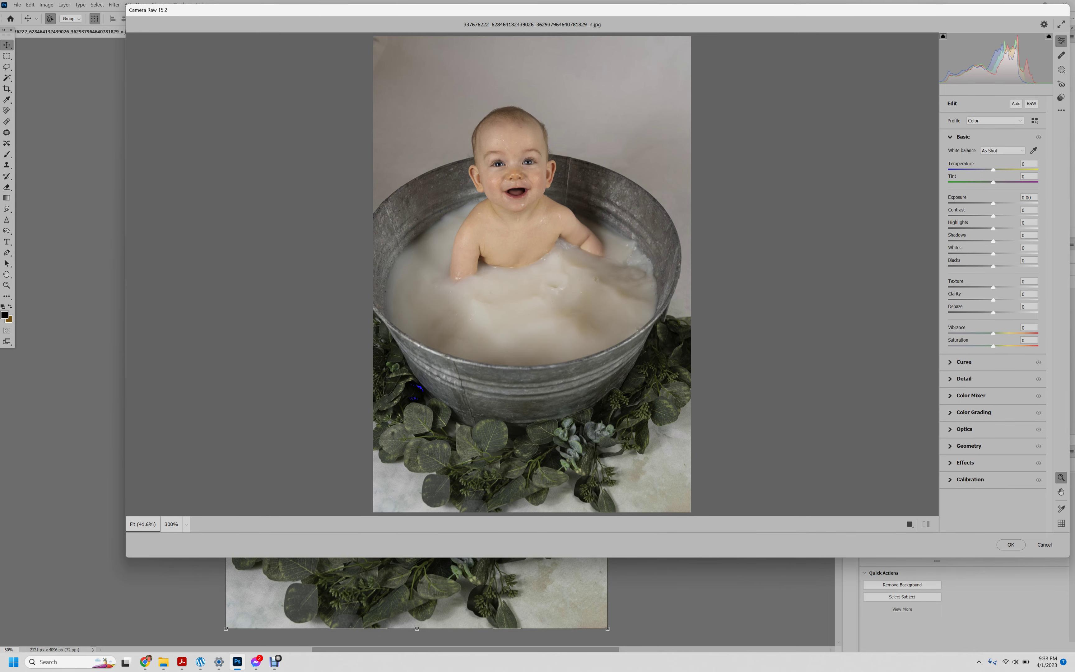
drag(127, 557, 0, 630)
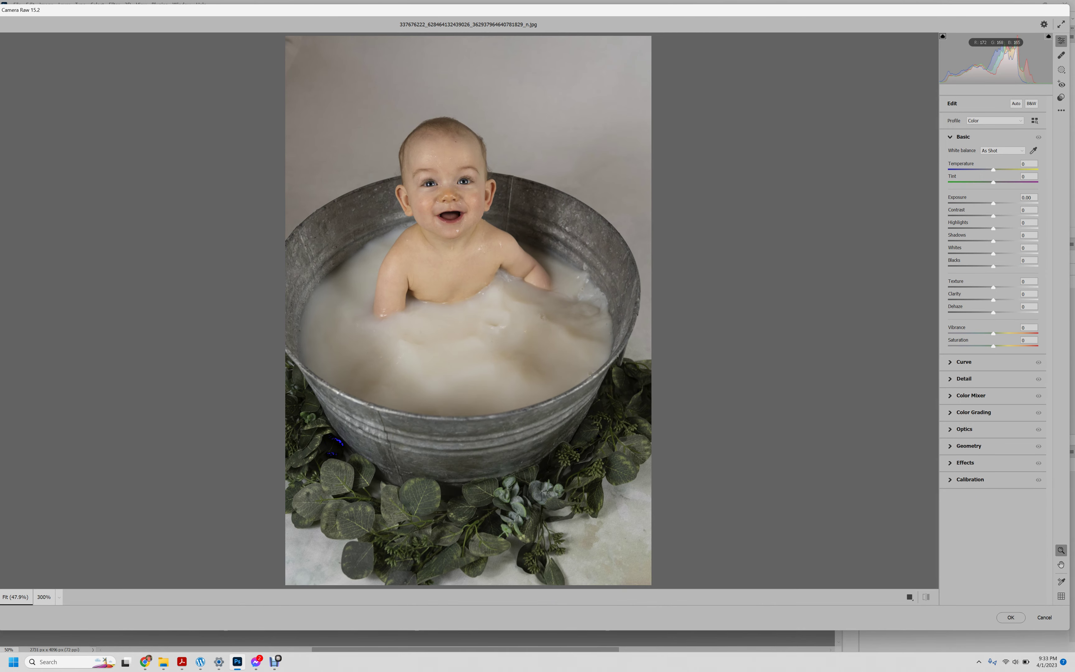
mouse_move(551, 18)
mouse_down()
mouse_move(596, 35)
mouse_move(548, 27)
mouse_up()
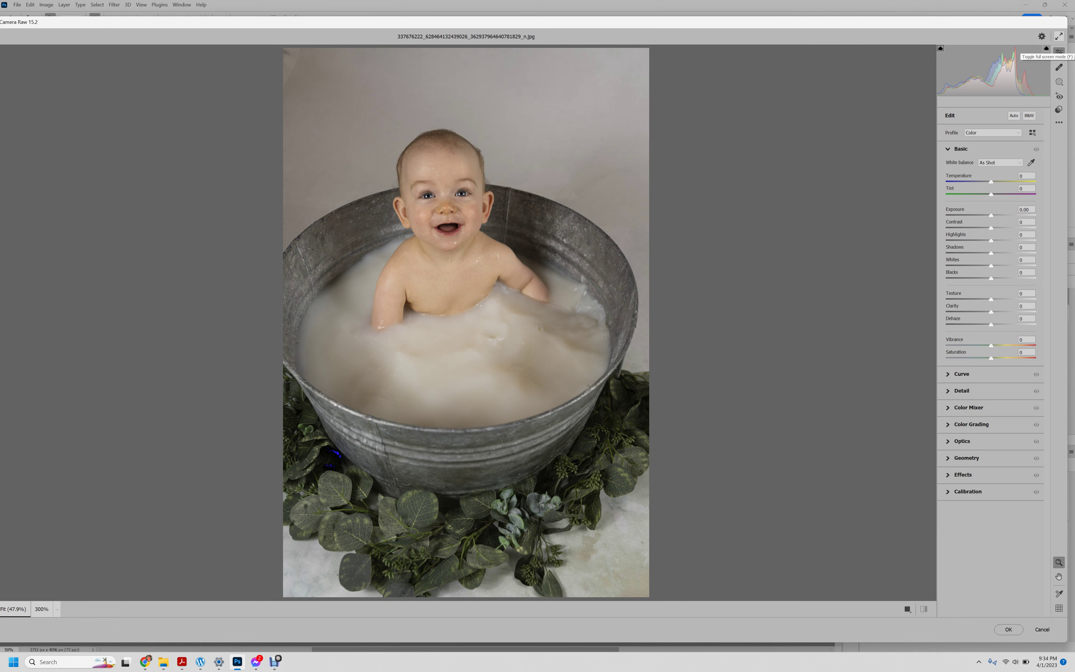
click(1059, 37)
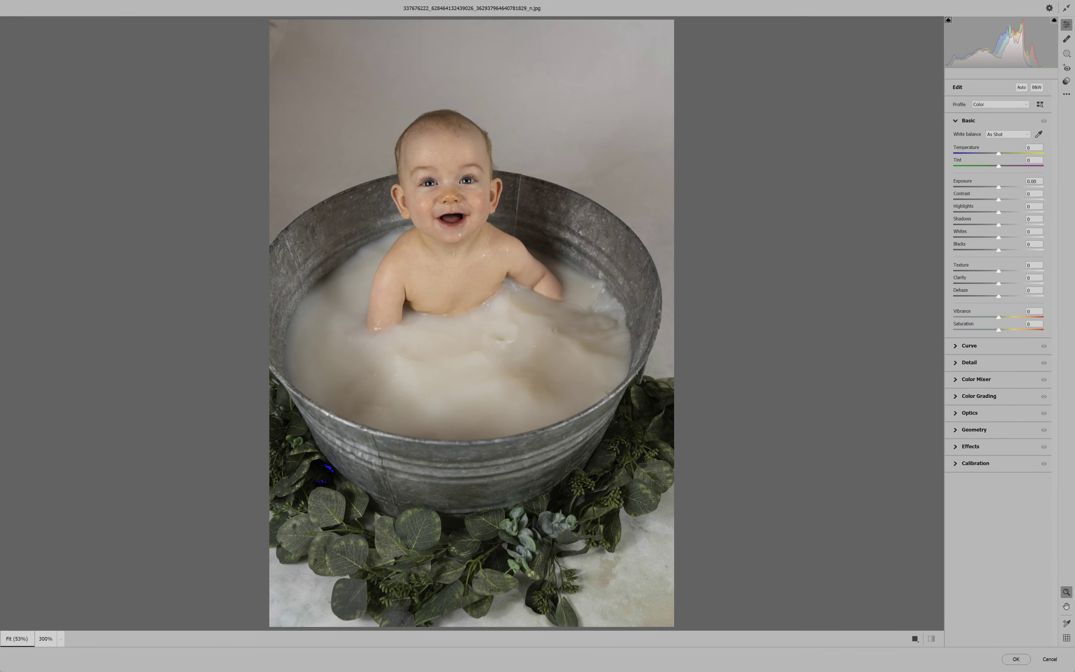
Create a Color Range mask by sampling an area of the yellowish milk in the tub.
click(1067, 53)
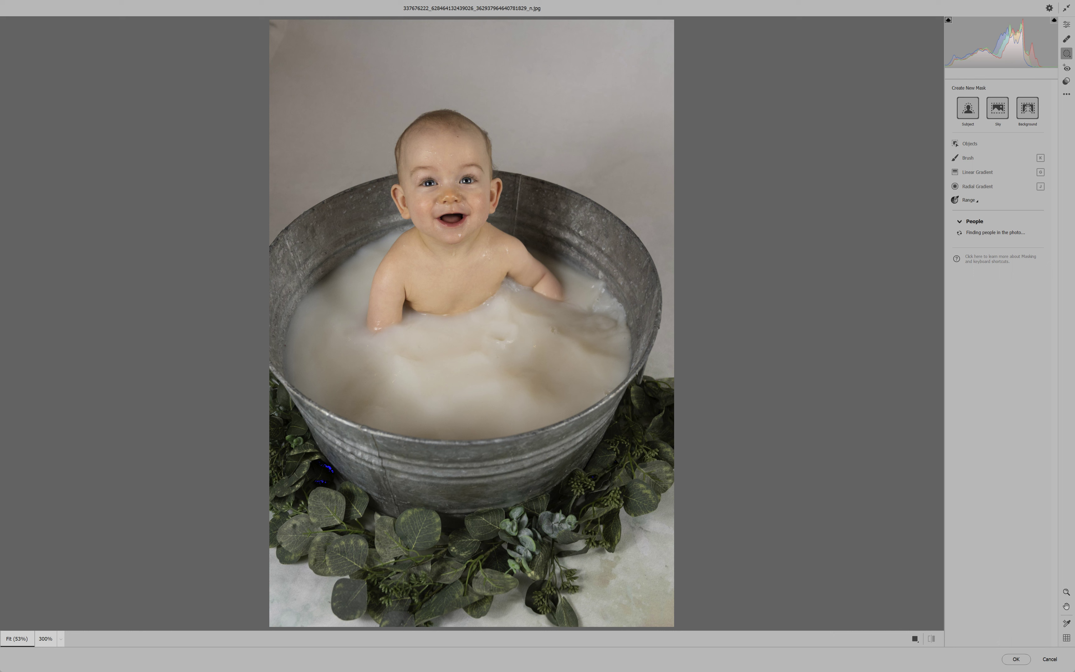
click(969, 200)
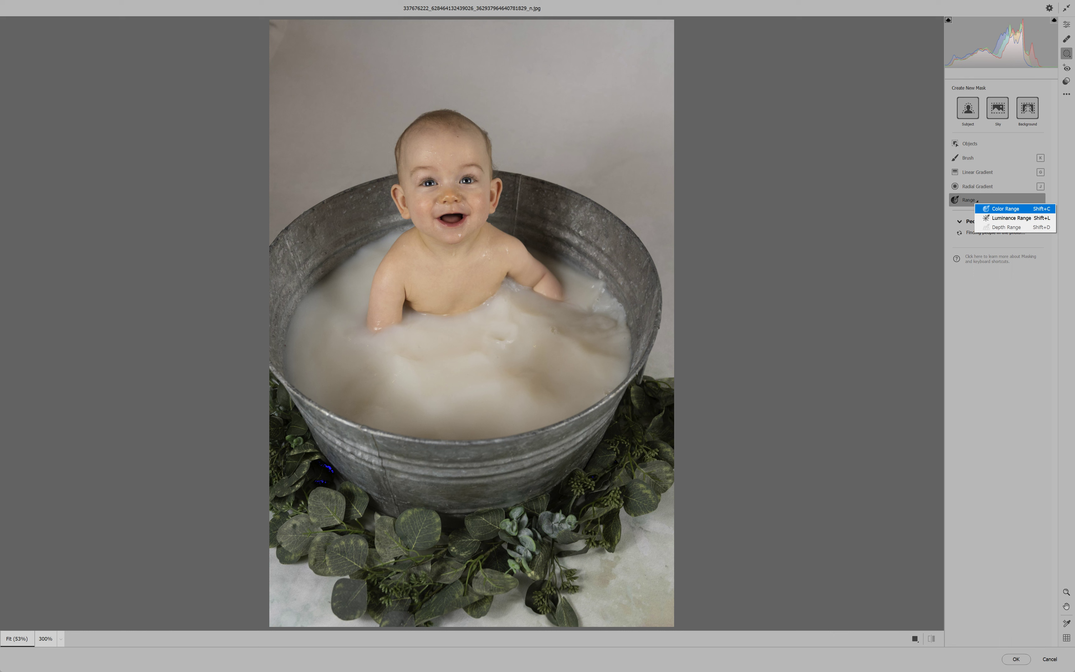
click(1005, 208)
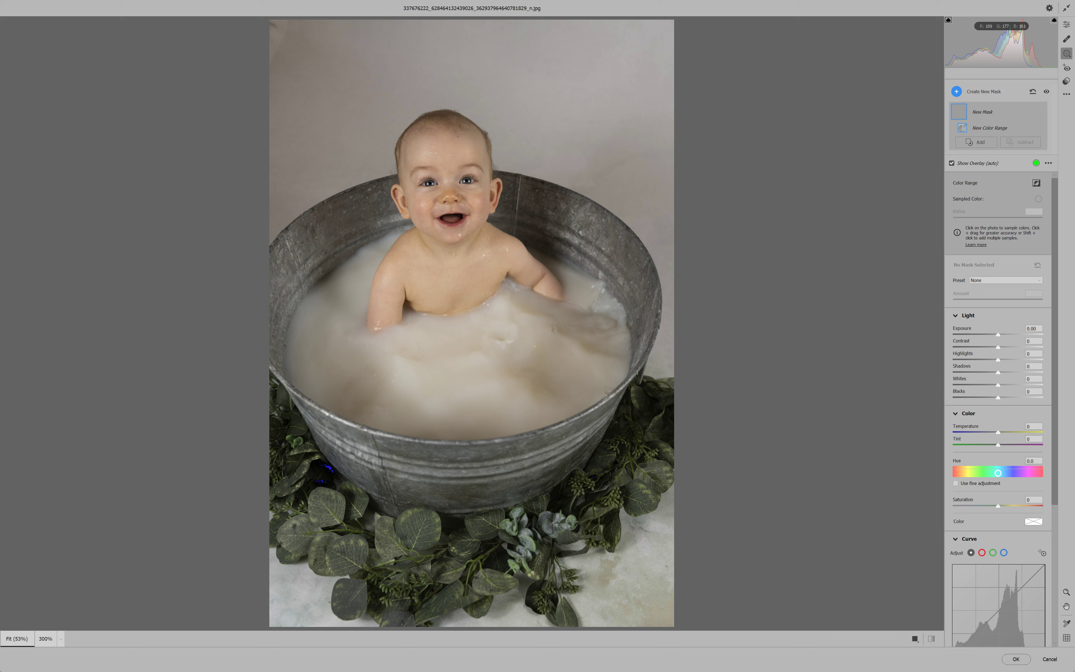
drag(479, 352, 539, 388)
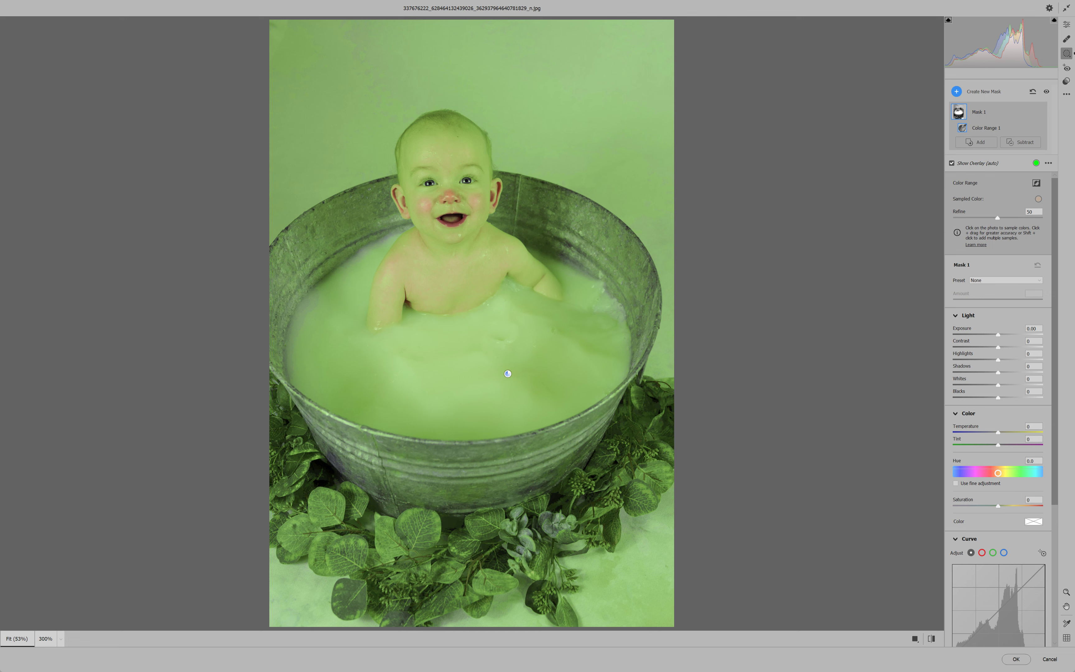
Set the Color Range mask's Refine value to 20 and hide the mask overlay.
drag(997, 217, 952, 217)
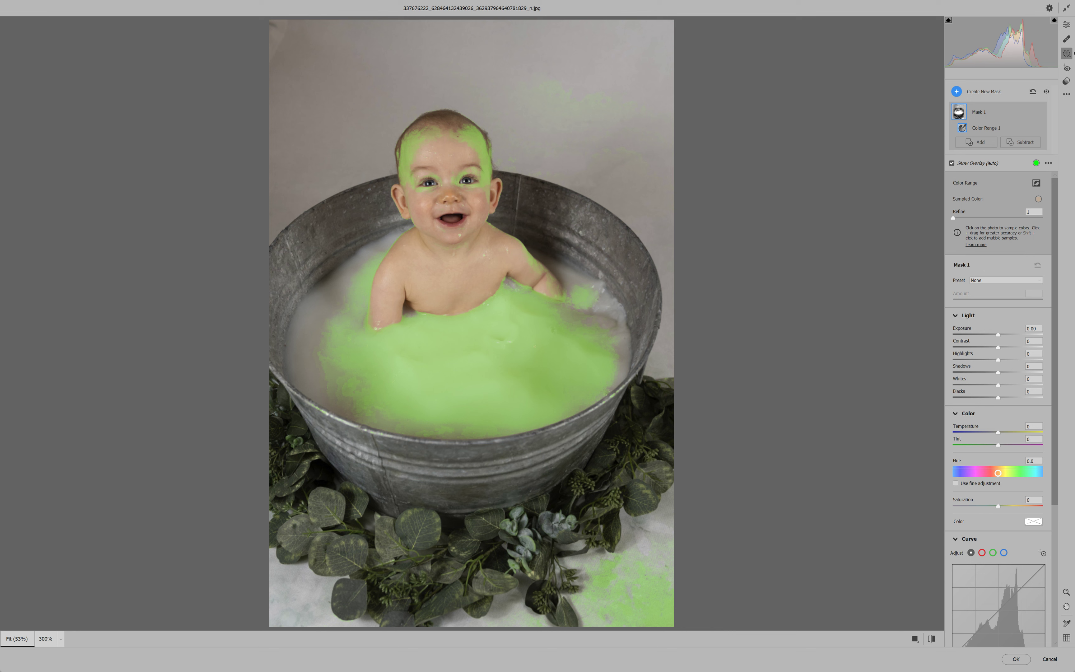
drag(953, 217, 976, 217)
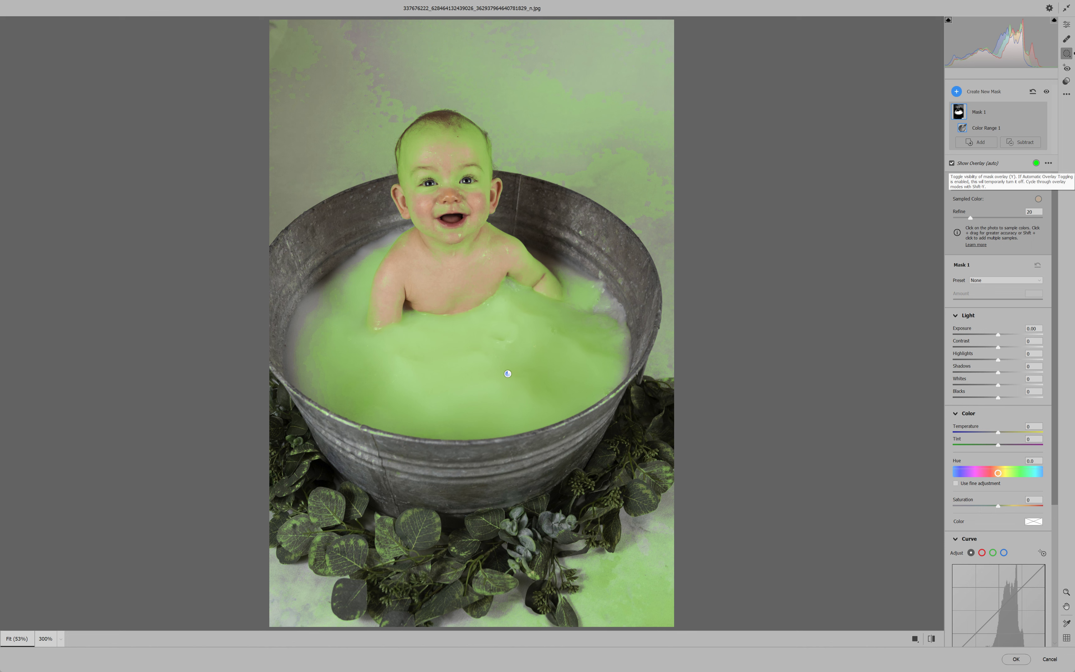
key(y)
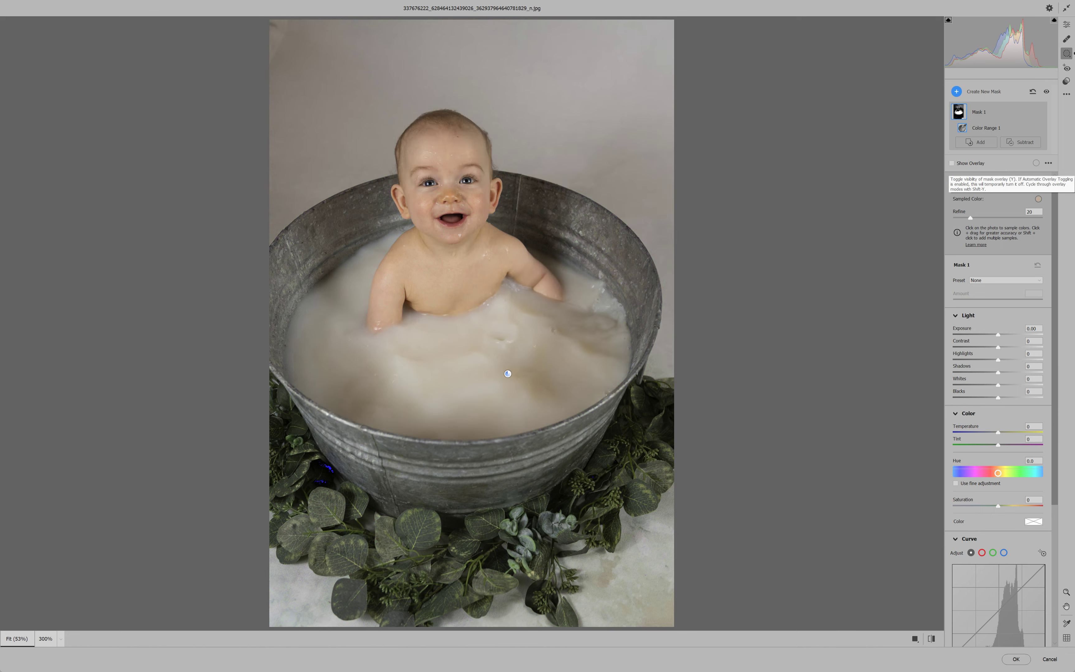
key(y)
key(y)
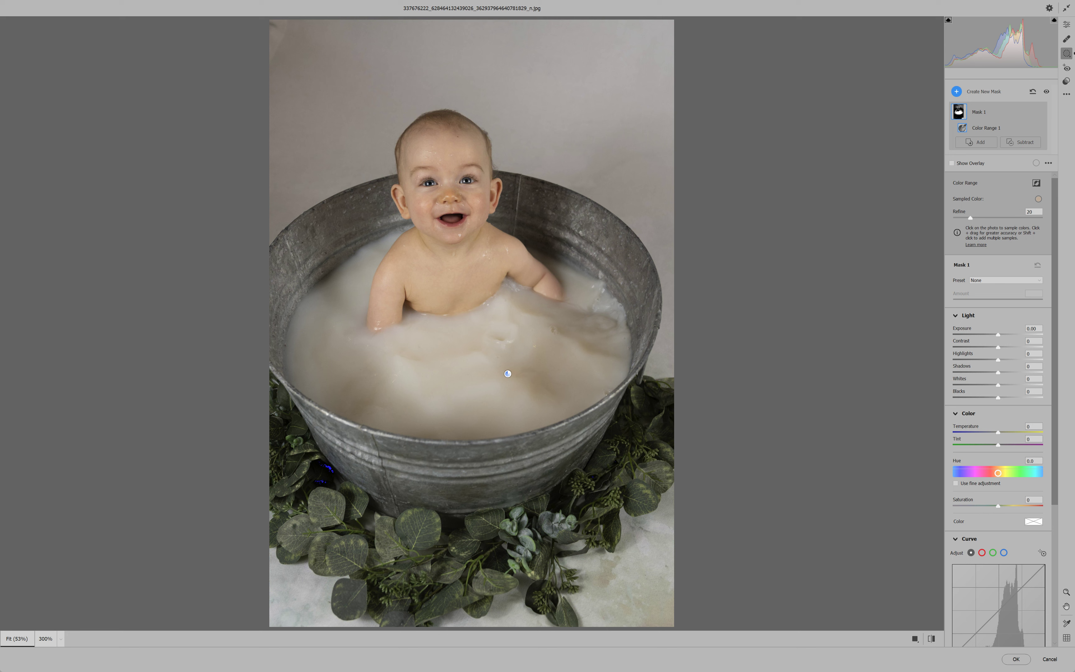
Set the mask's Saturation to -79 and Temperature to -31 to neutralize the yellow in the milk.
drag(998, 506, 962, 506)
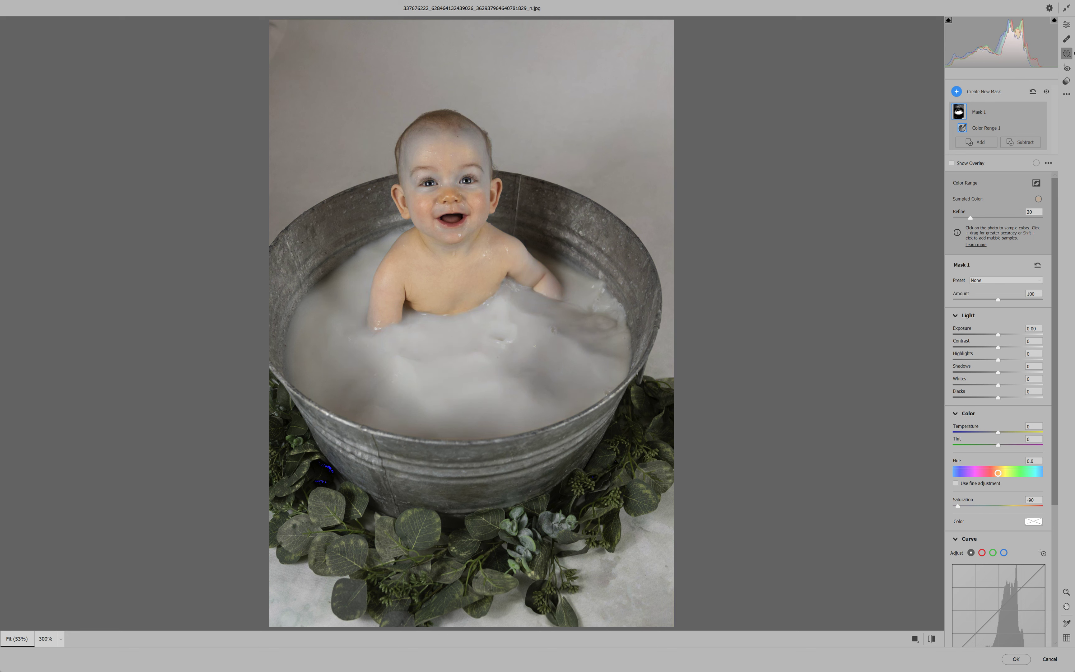
mouse_move(958, 506)
mouse_down()
mouse_move(988, 505)
mouse_move(954, 505)
mouse_up()
drag(997, 432, 983, 432)
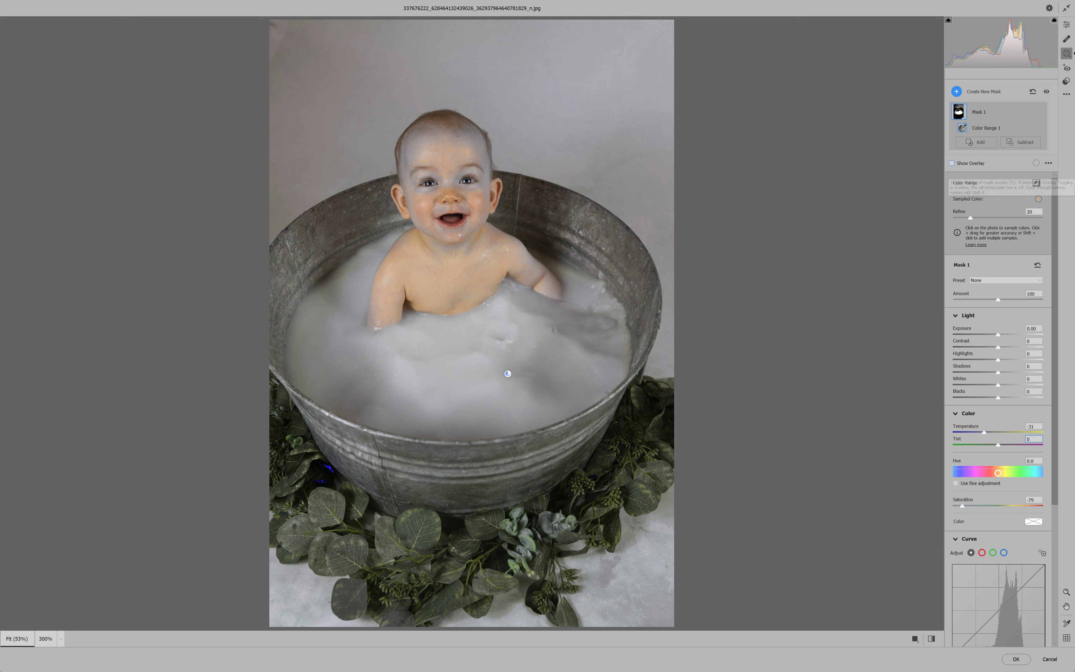
Show the mask overlay and subtract the background from the mask using Select Background.
key(y)
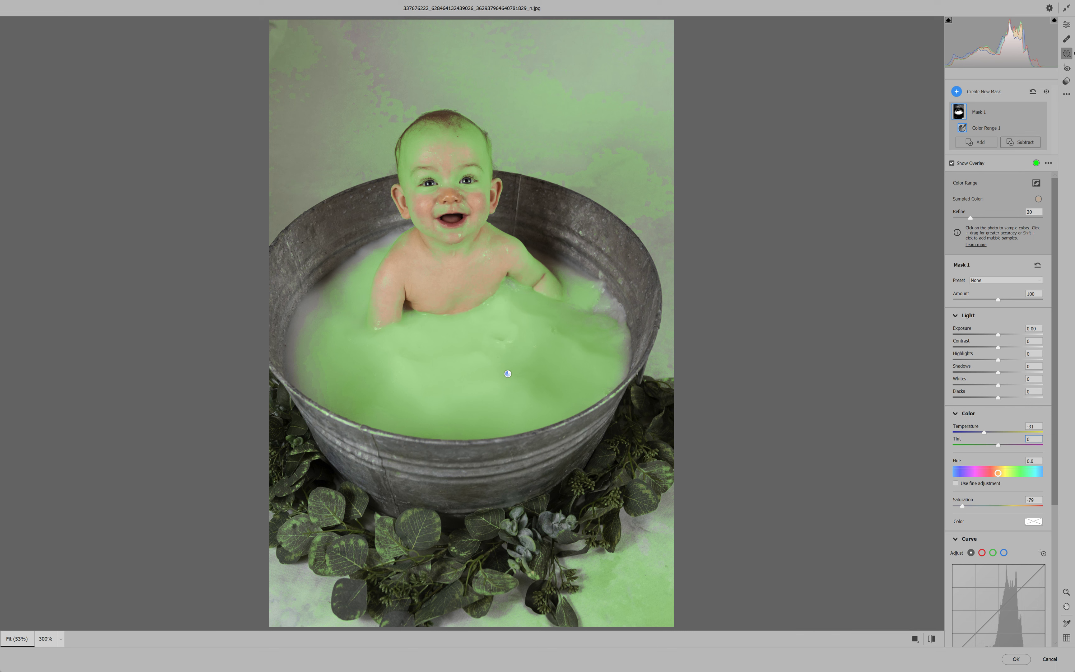
click(1020, 142)
key(Down)
key(Down)
key(Down)
key(Down)
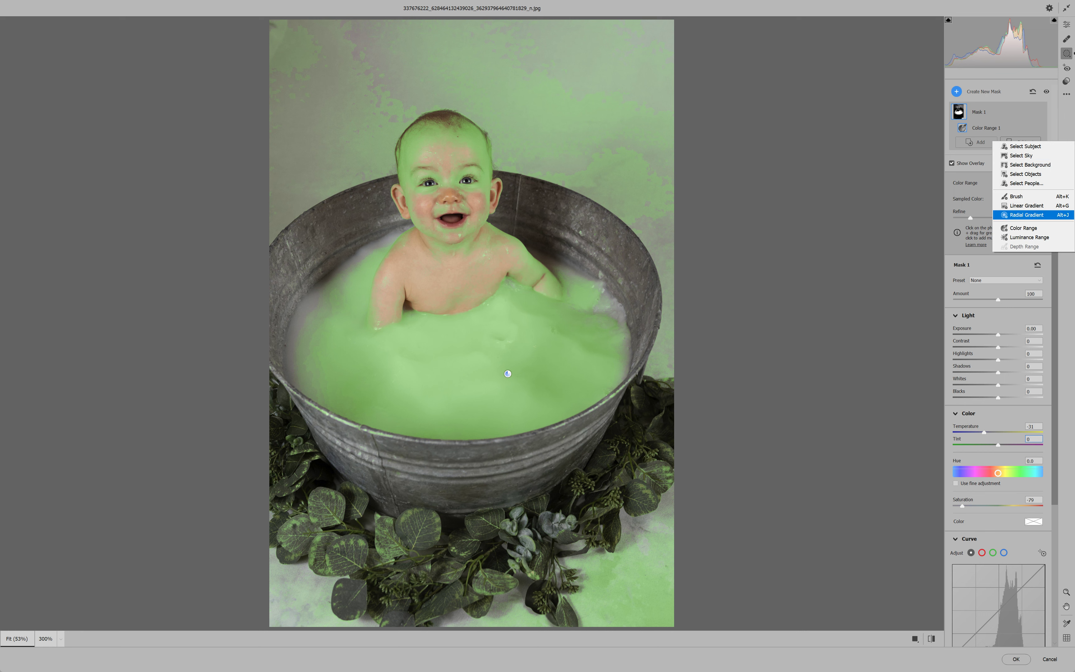
key(Up)
key(Up)
key(Up)
key(Up)
key(Up)
key(Up)
key(Up)
key(Up)
key(Down)
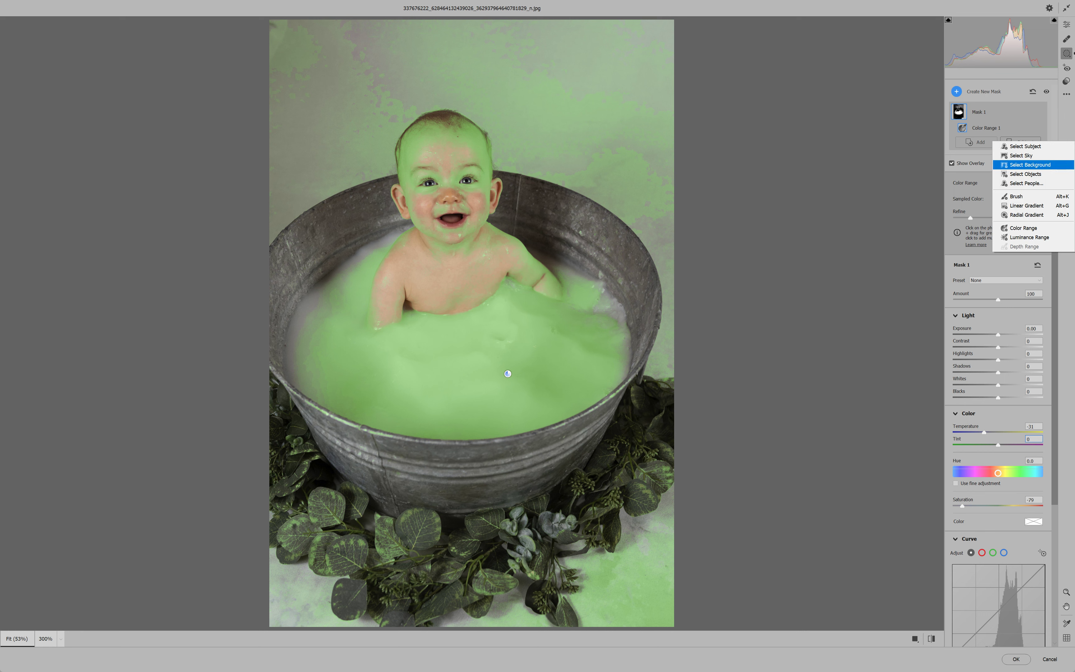
key(Escape)
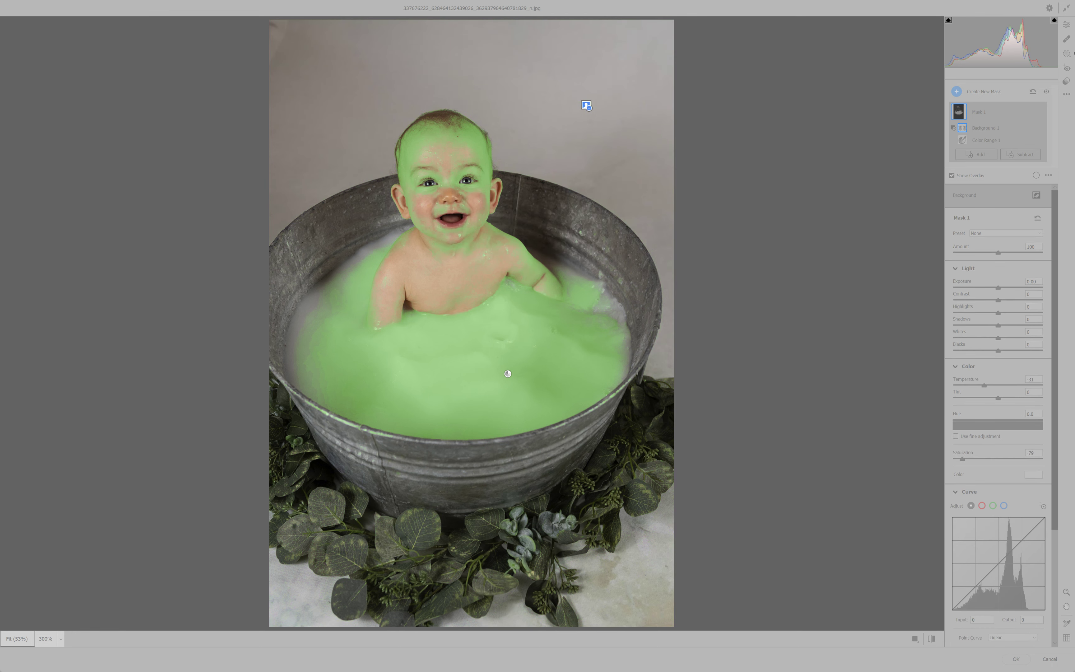
Try to subtract the baby from the mask using Select Subject, and delete that component.
click(972, 154)
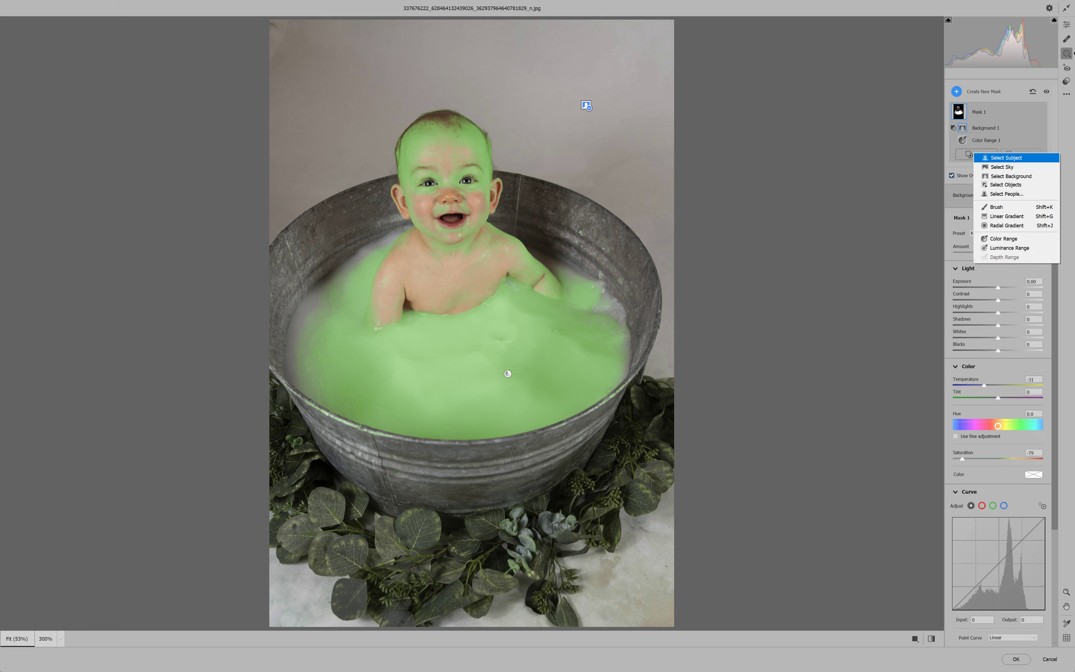
click(1028, 140)
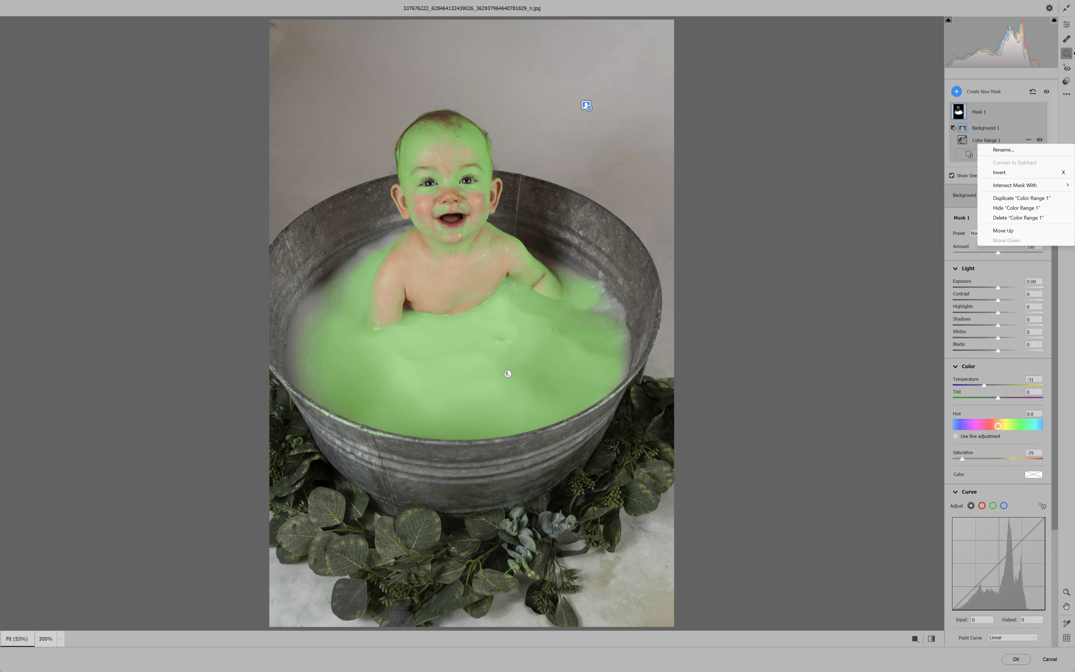
click(586, 105)
click(1020, 155)
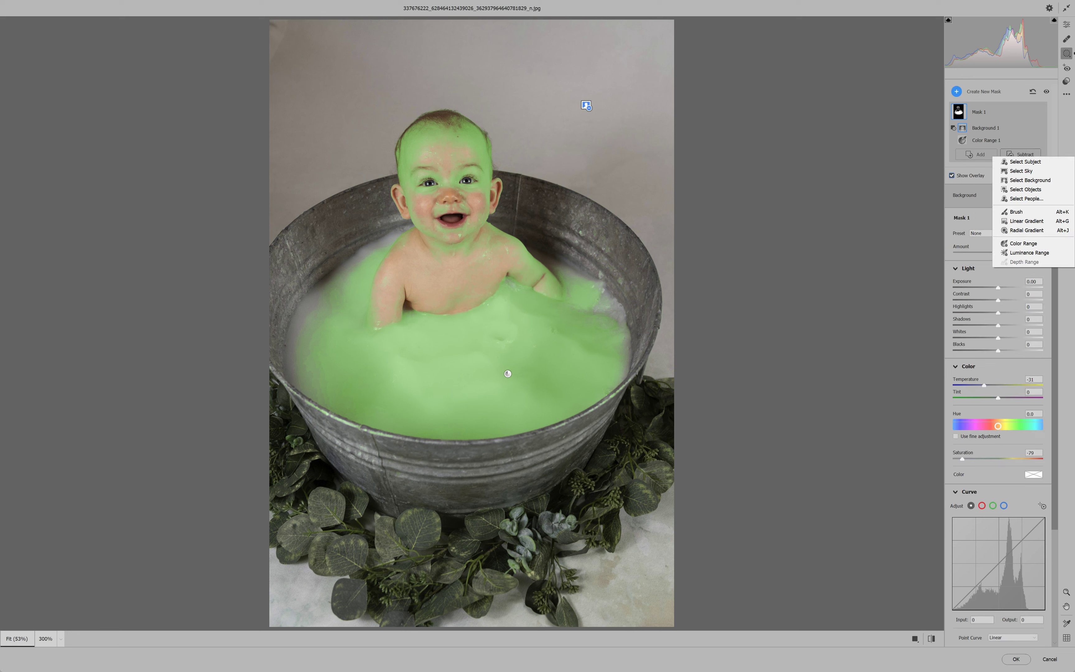
click(1025, 162)
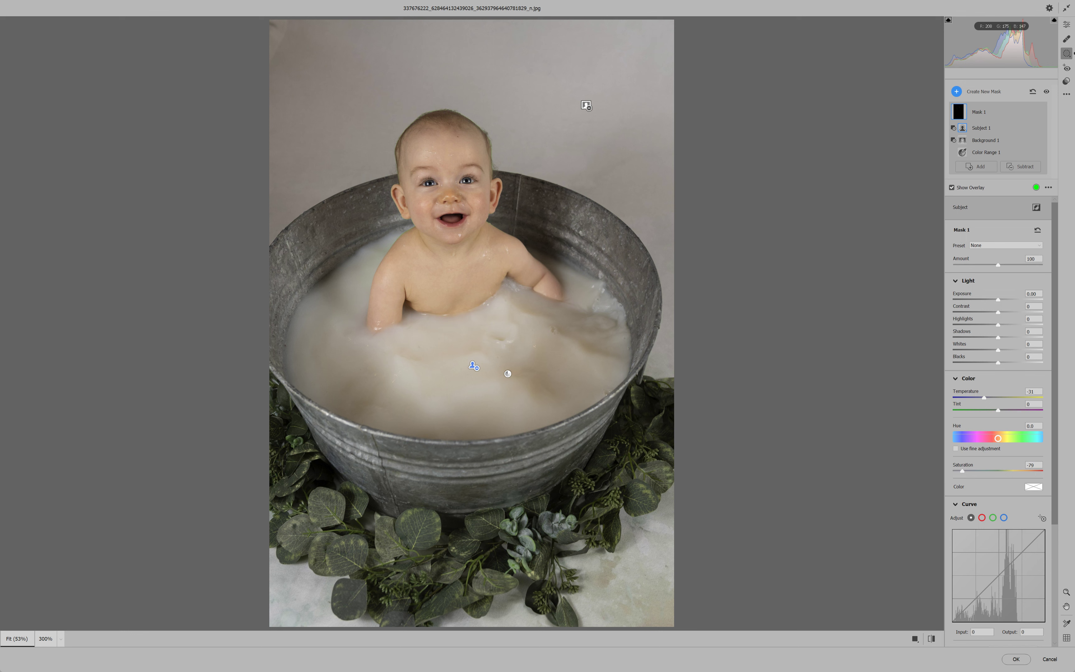
mouse_move(994, 127)
click(1028, 128)
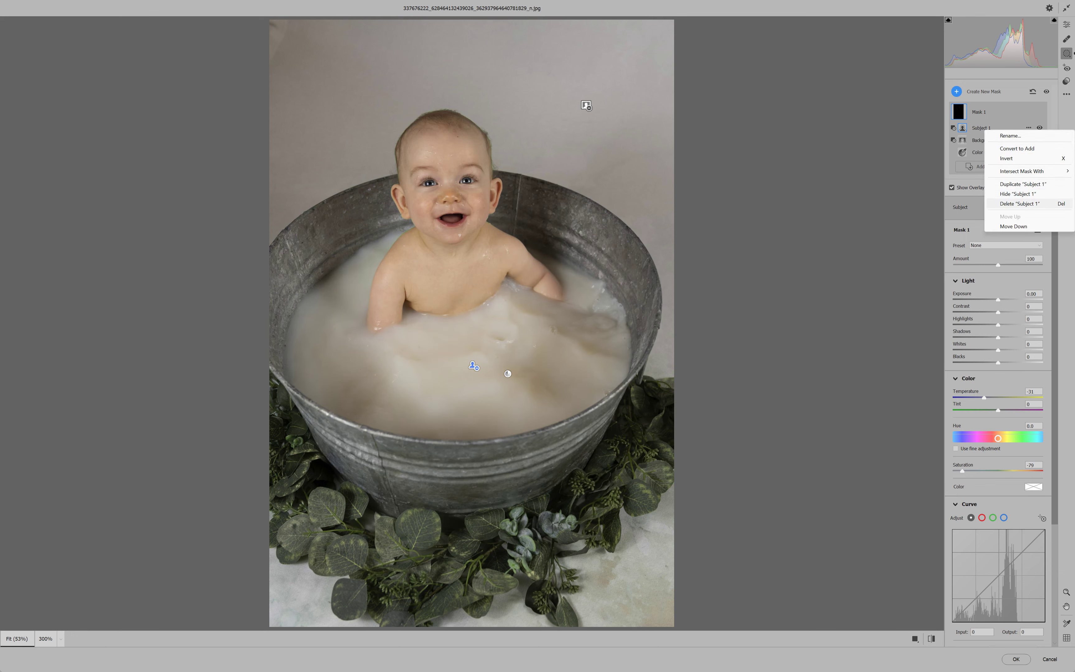
click(1019, 203)
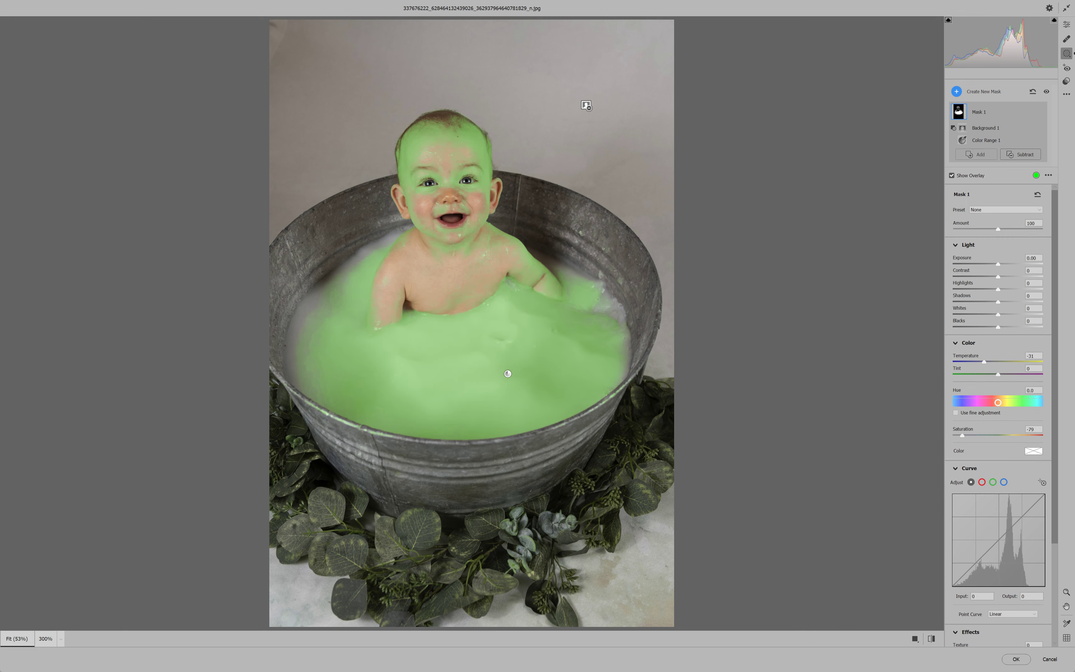
Subtract the baby's face, shoulders and arms from the mask with a brush, using sizes 28, 13 and 8.
click(1020, 154)
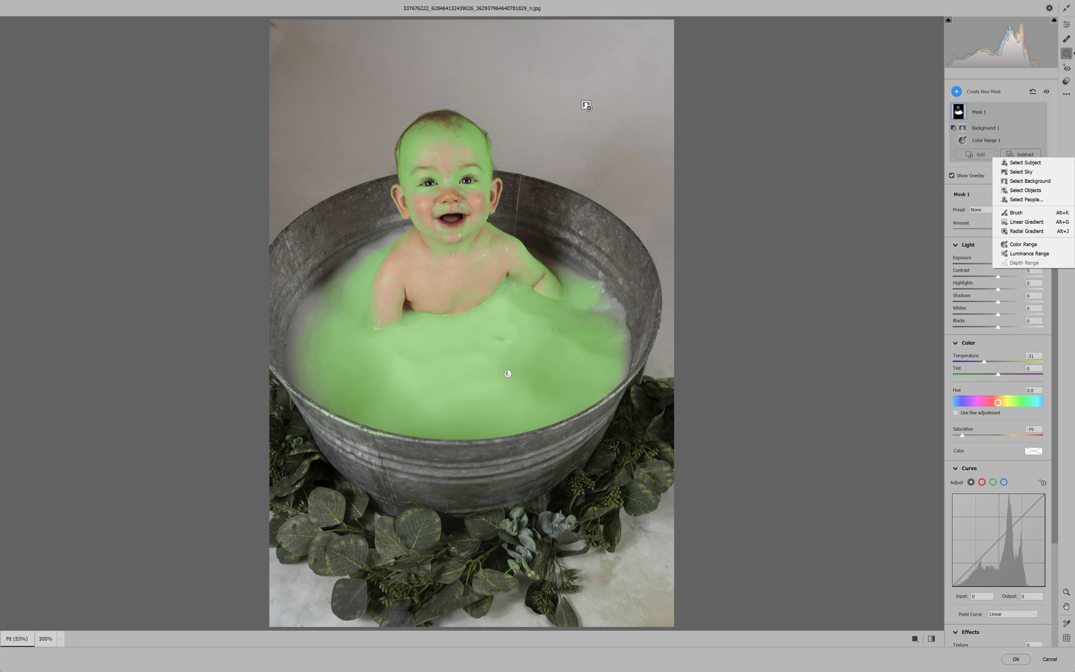
click(1017, 212)
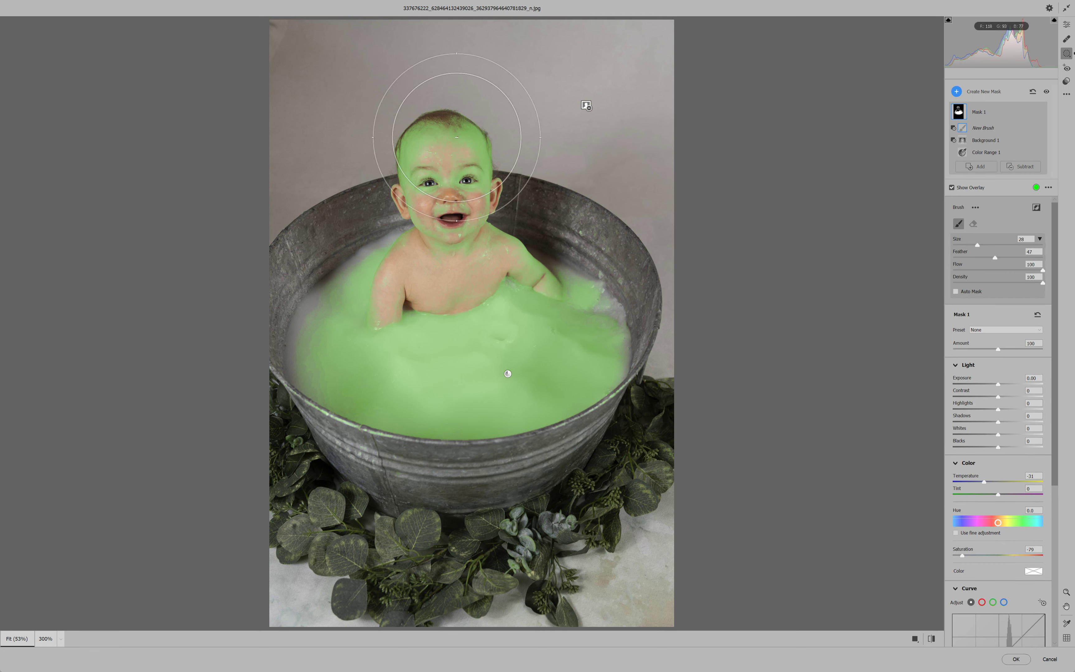
mouse_move(422, 89)
mouse_down()
mouse_move(427, 108)
mouse_move(383, 91)
mouse_move(483, 162)
mouse_move(508, 139)
mouse_move(507, 84)
mouse_up()
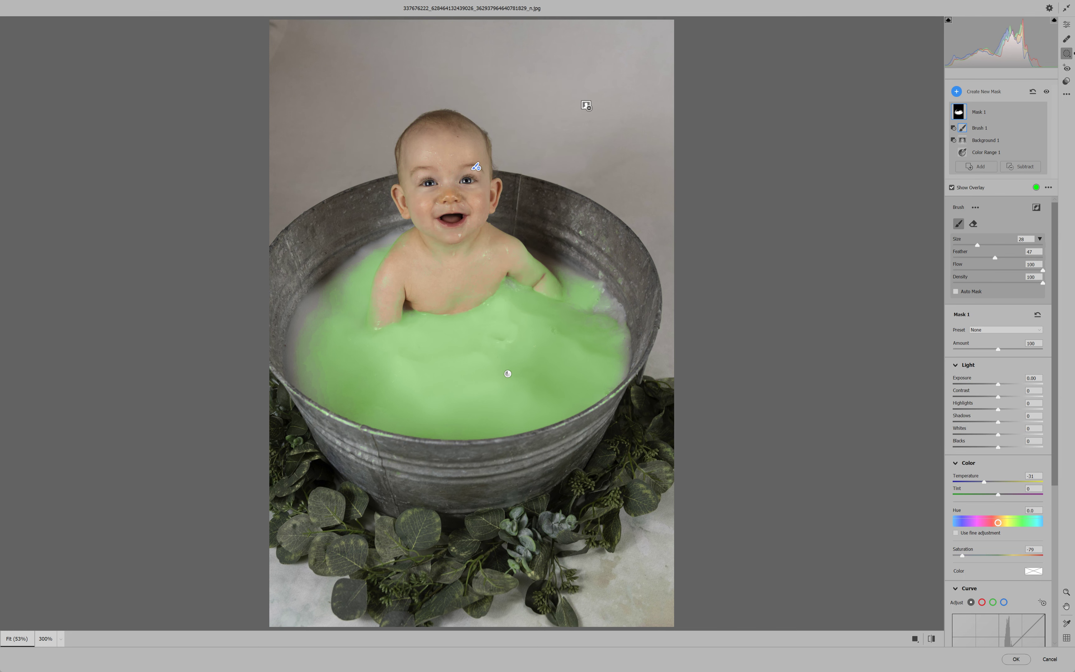
drag(977, 246, 963, 245)
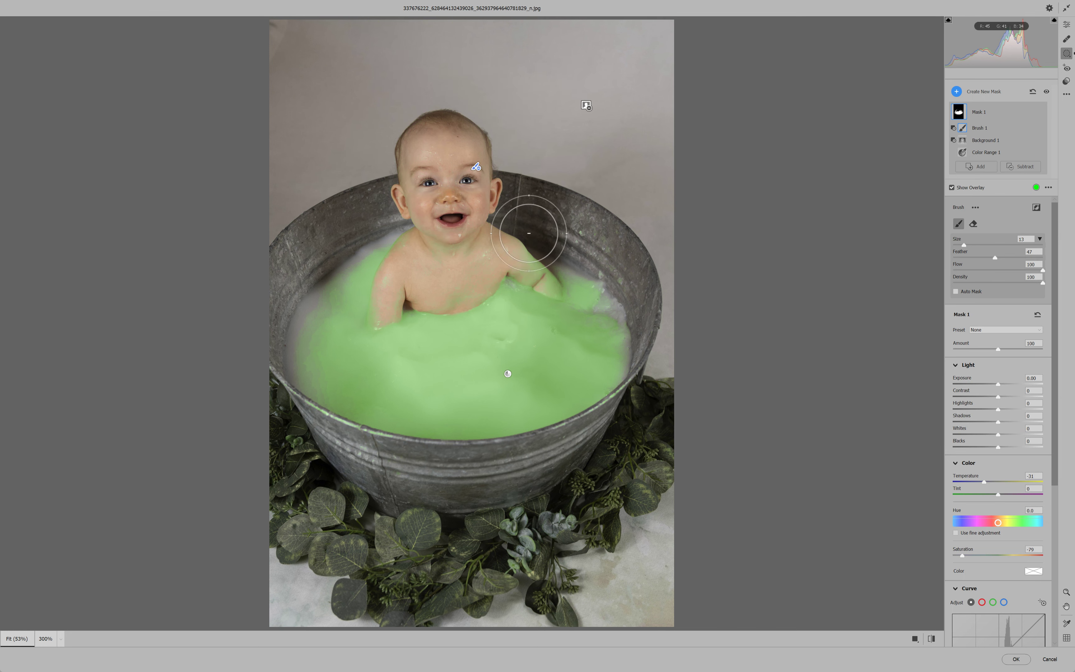
drag(537, 238, 550, 245)
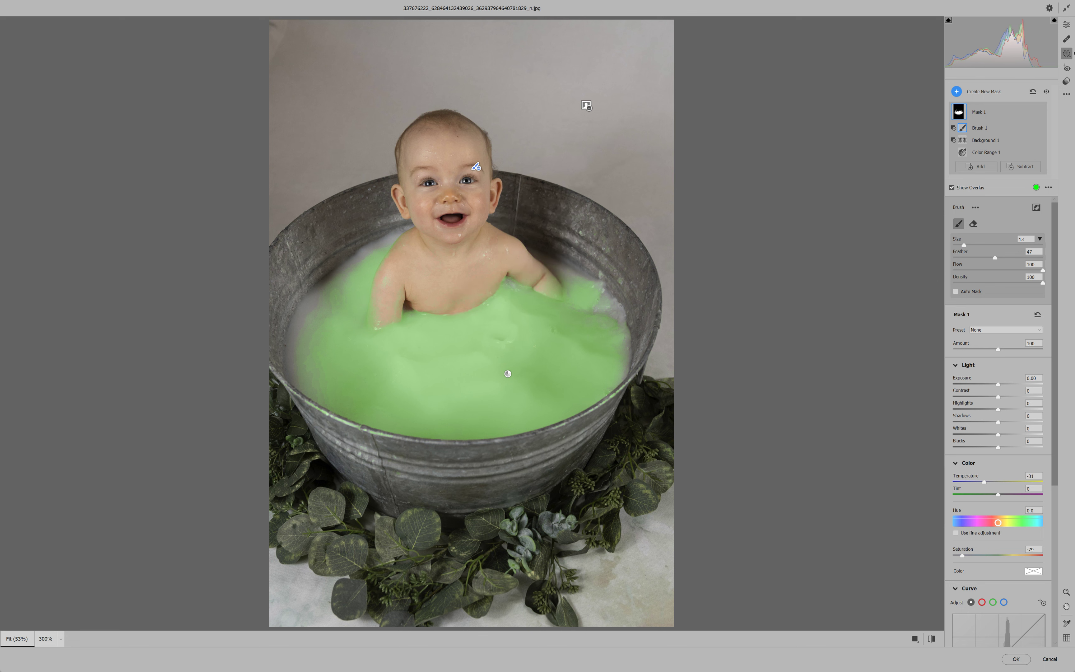
drag(963, 245, 959, 246)
Add a size 8 brush to the mask and paint the uncovered milk along both sides of the tub.
click(976, 166)
click(1008, 225)
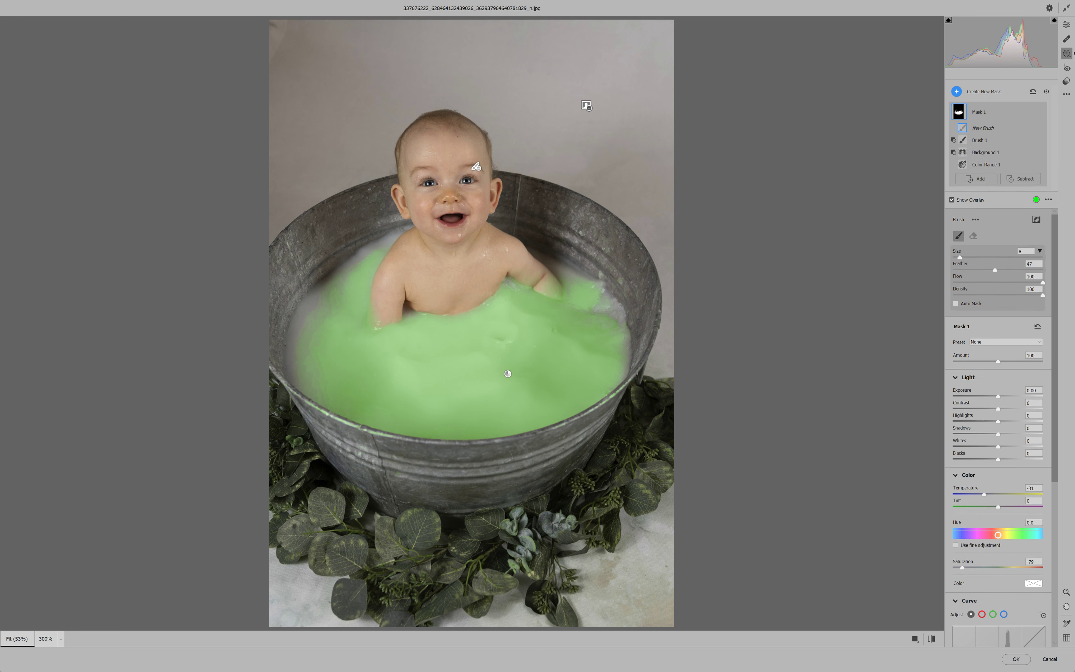
scroll(472, 325, up, 2)
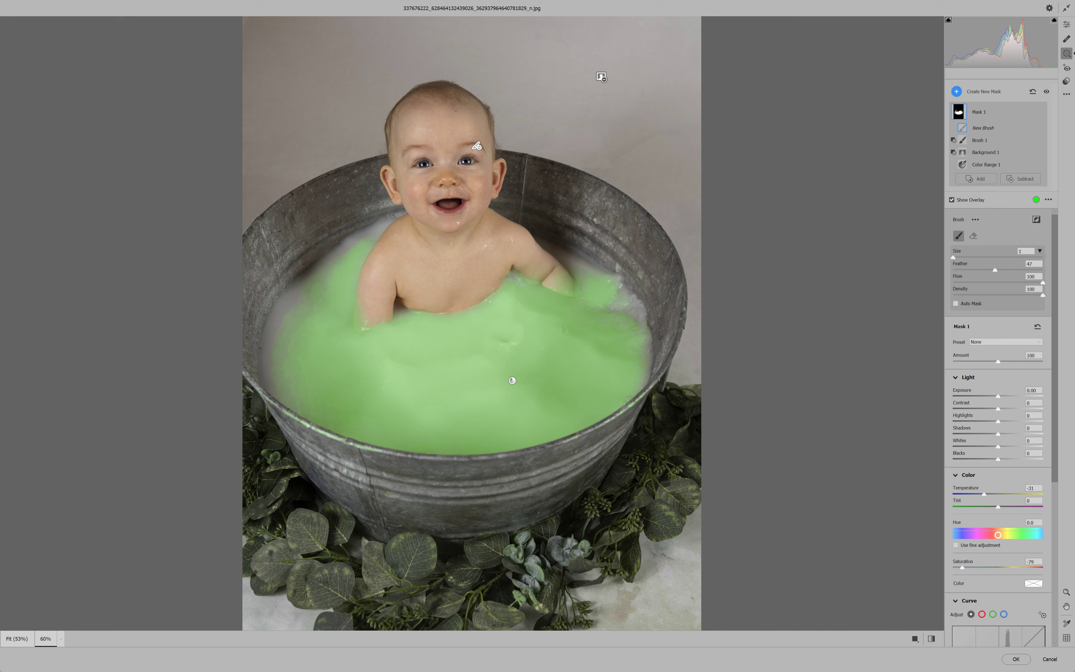
mouse_move(606, 280)
mouse_down()
mouse_move(642, 313)
mouse_move(658, 349)
mouse_move(650, 380)
mouse_up()
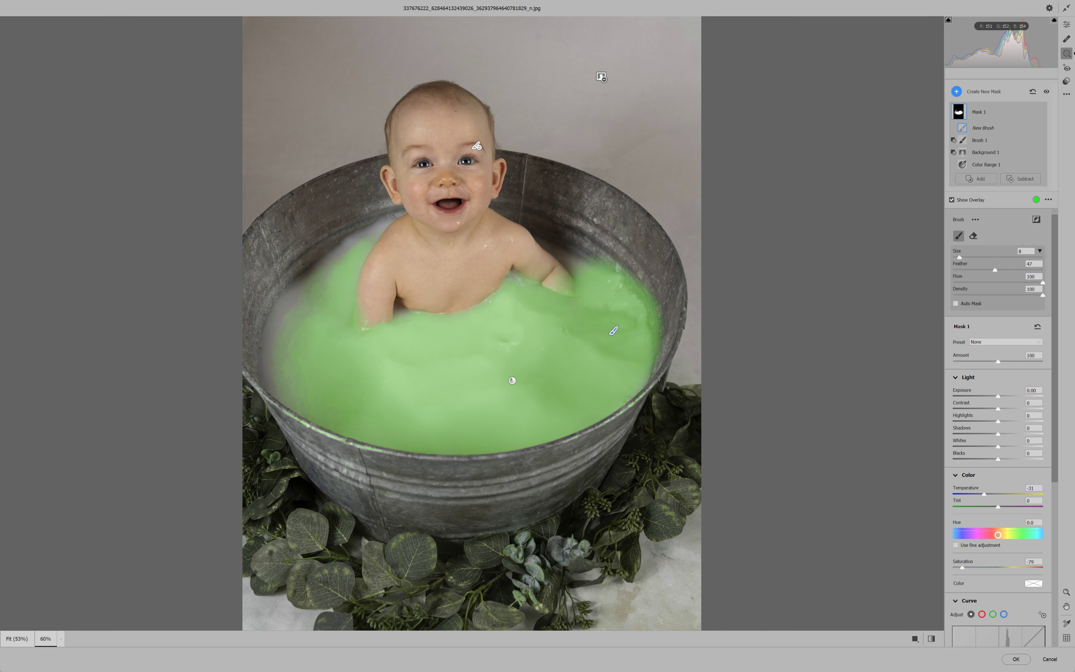
drag(277, 377, 306, 289)
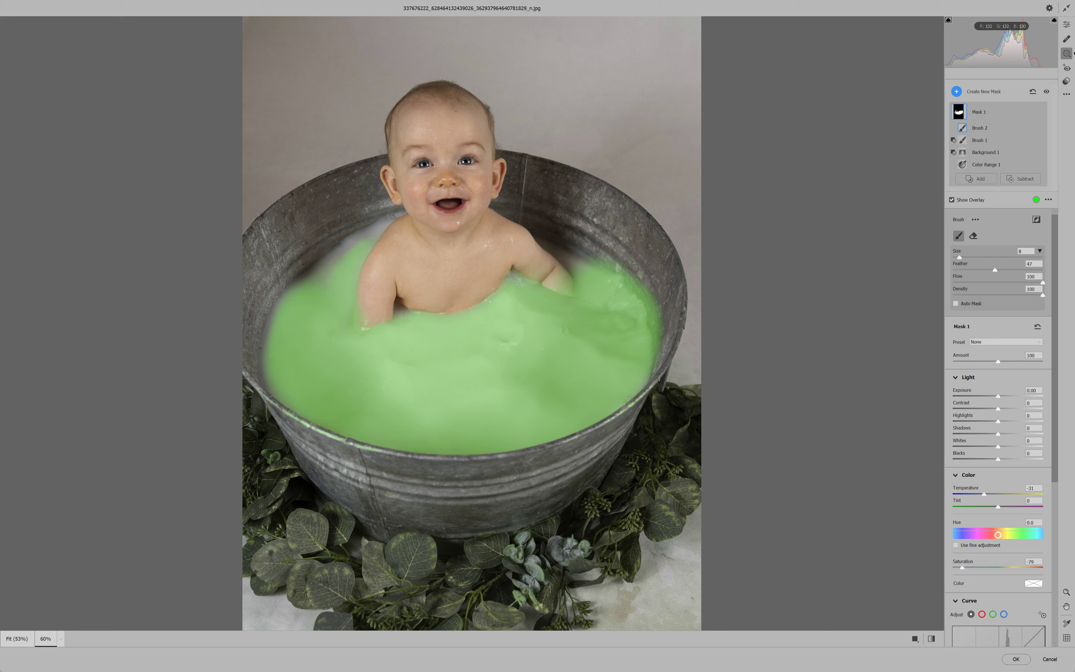
Erase the brush overspill from the tub wall at the milk's right edge with a size 2 eraser.
key(alt)
drag(632, 277, 662, 321)
mouse_move(608, 261)
mouse_down()
mouse_move(651, 310)
mouse_move(600, 263)
mouse_move(624, 278)
mouse_move(656, 339)
mouse_move(654, 313)
mouse_move(660, 348)
mouse_up()
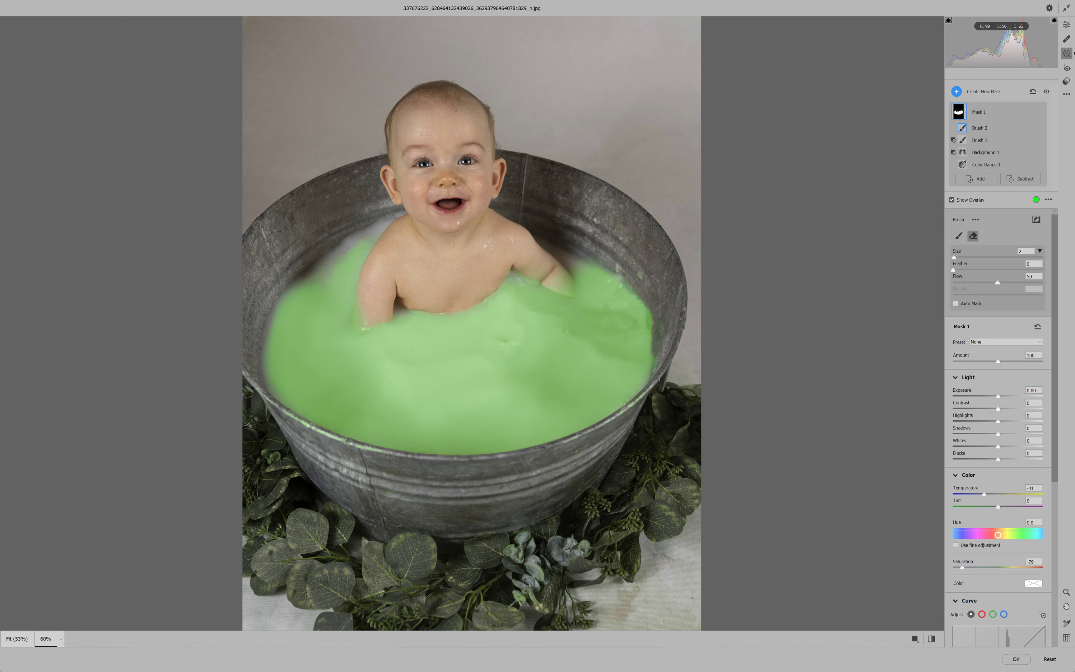
drag(650, 307, 651, 327)
key(alt)
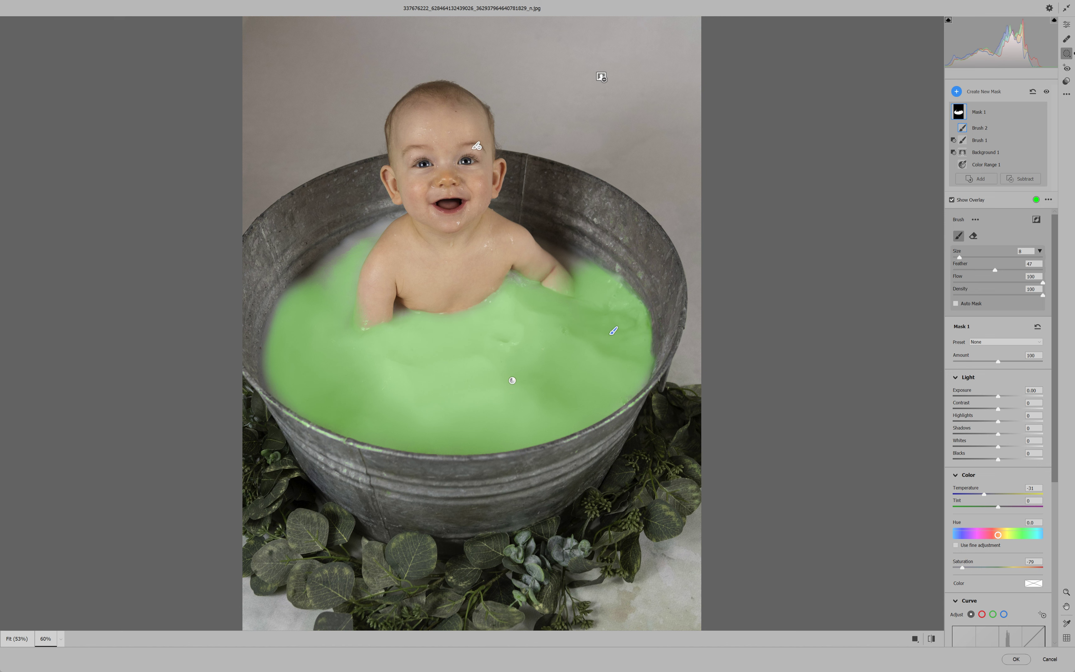
Hide the mask overlay and set the brush size to 7.
key(y)
key(bracketleft)
key(bracketleft)
key(bracketleft)
key(bracketleft)
key(bracketleft)
key(bracketleft)
key(bracketleft)
key(ctrl+plus)
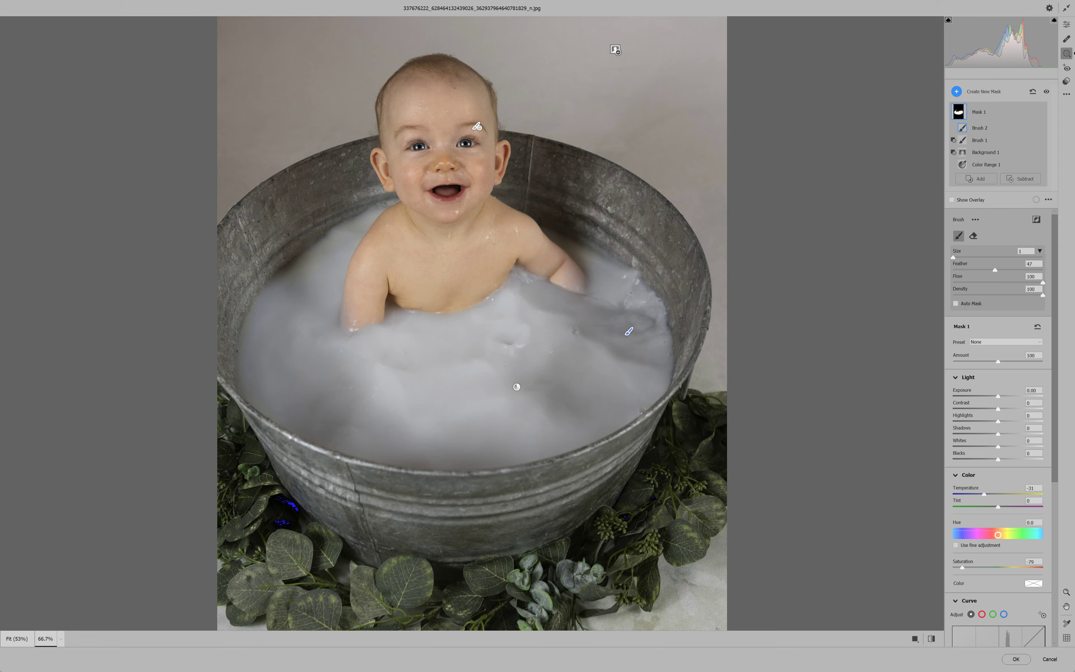
scroll(517, 386, down, 5)
key(bracketright)
key(bracketright)
key(bracketright)
key(bracketright)
key(bracketright)
key(bracketright)
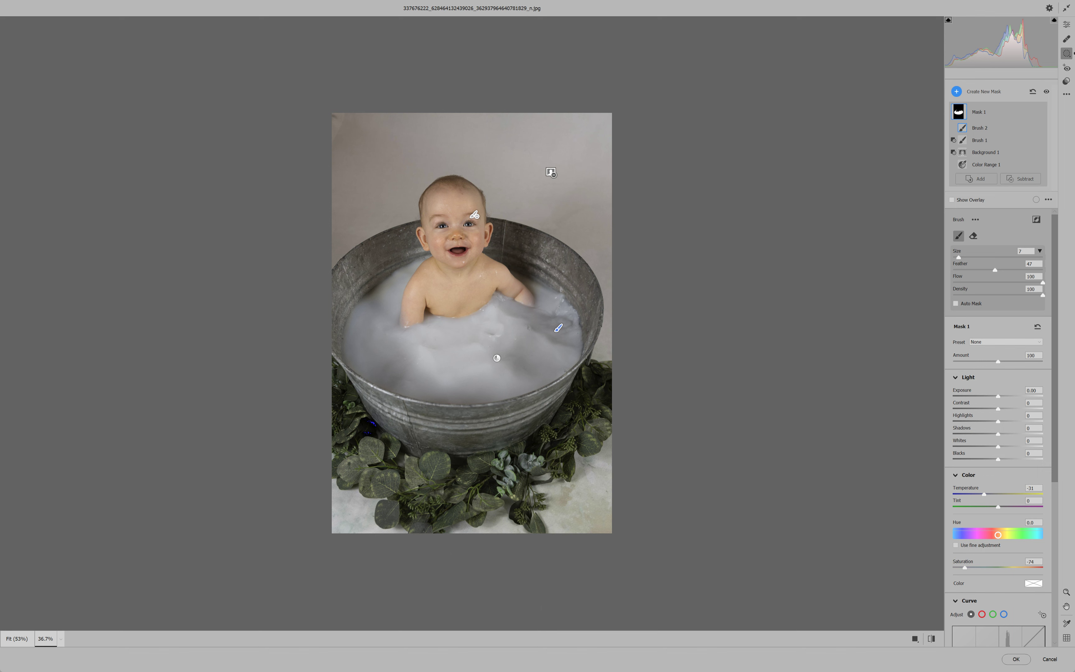
Try Saturation values such as +100, +15 and -35 on the milk mask.
mouse_move(979, 112)
key(Down)
key(ctrl+z)
key(ctrl+z)
key(shift+Up)
key(shift+Up)
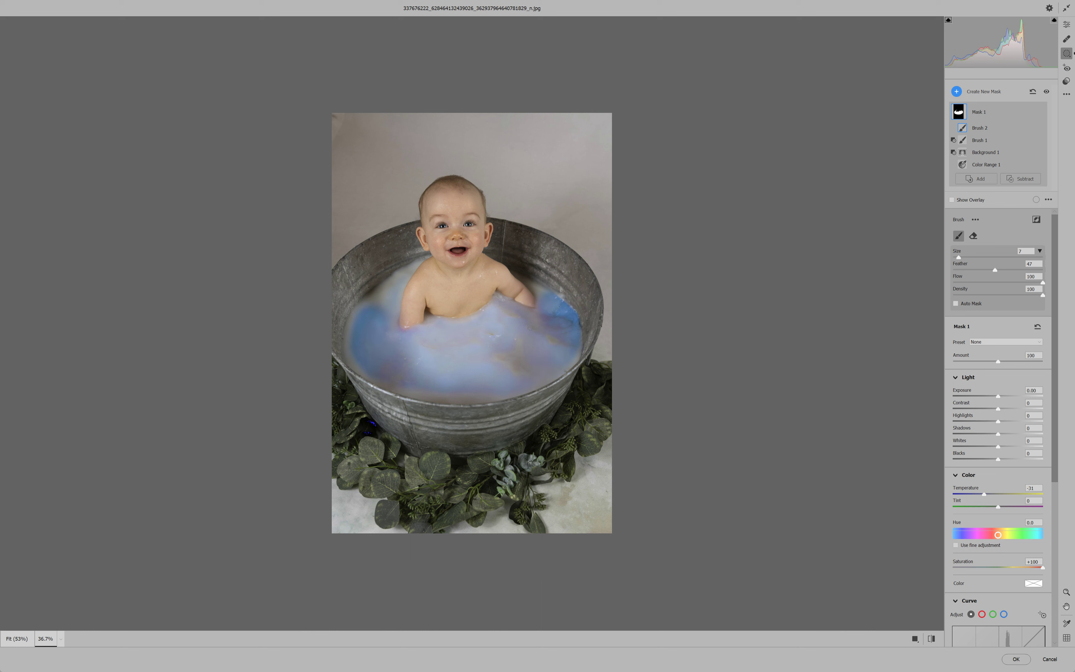
key(ctrl+z)
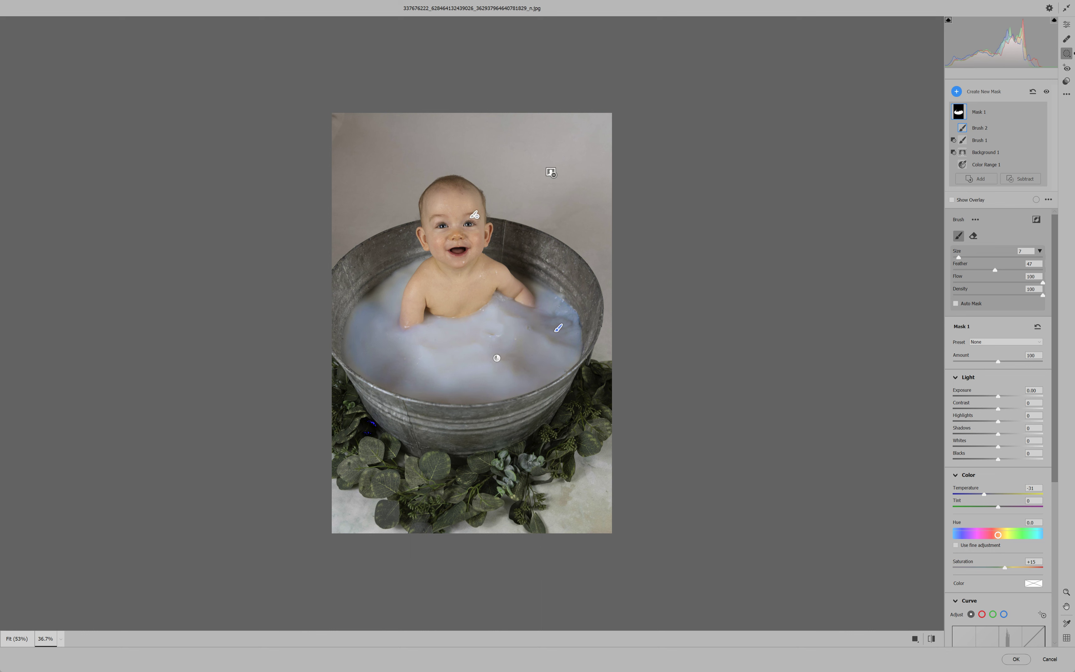
key(ctrl+z)
scroll(500, 363, up, 2)
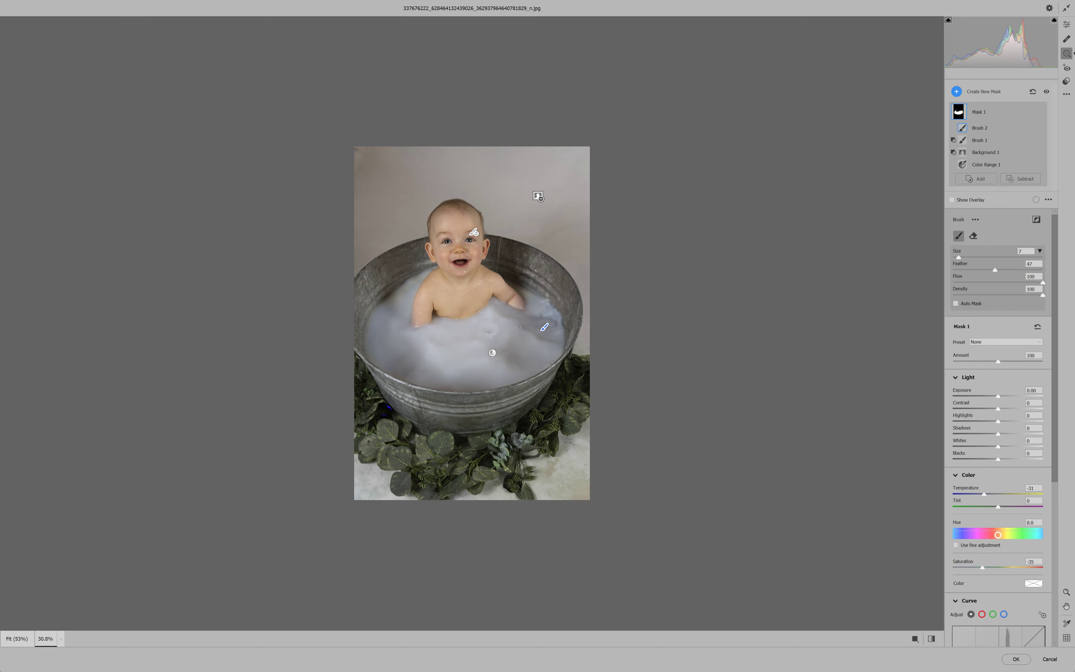
scroll(472, 323, up, 3)
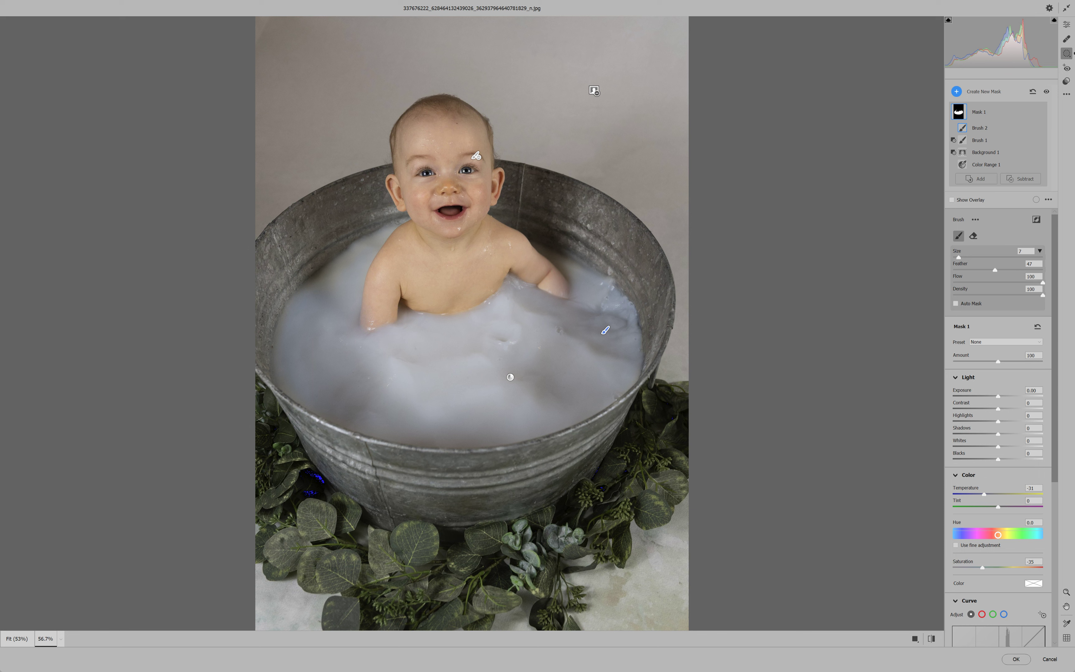
key(ctrl+z)
Set the mask's Saturation to -91 and reset its Temperature to 0.
drag(979, 567, 957, 567)
scroll(791, 488, up, 3)
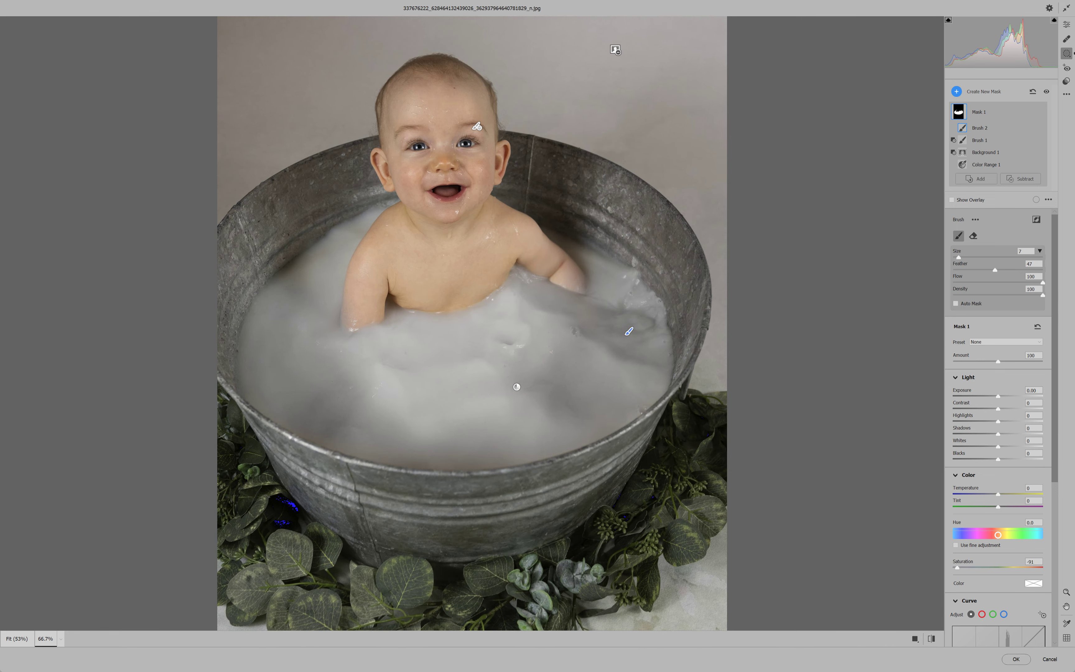
scroll(790, 488, down, 3)
scroll(789, 488, down, 4)
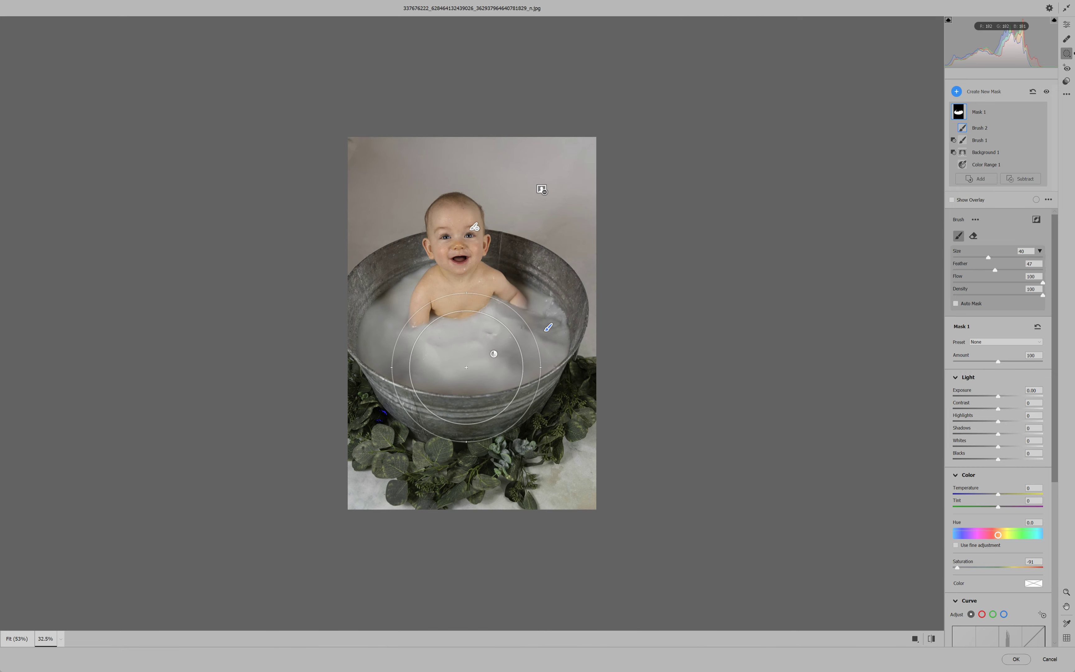
Show the mask overlay and touch up the mask's edges around the milk with a size 6, feather 100 brush.
scroll(466, 367, up, 3)
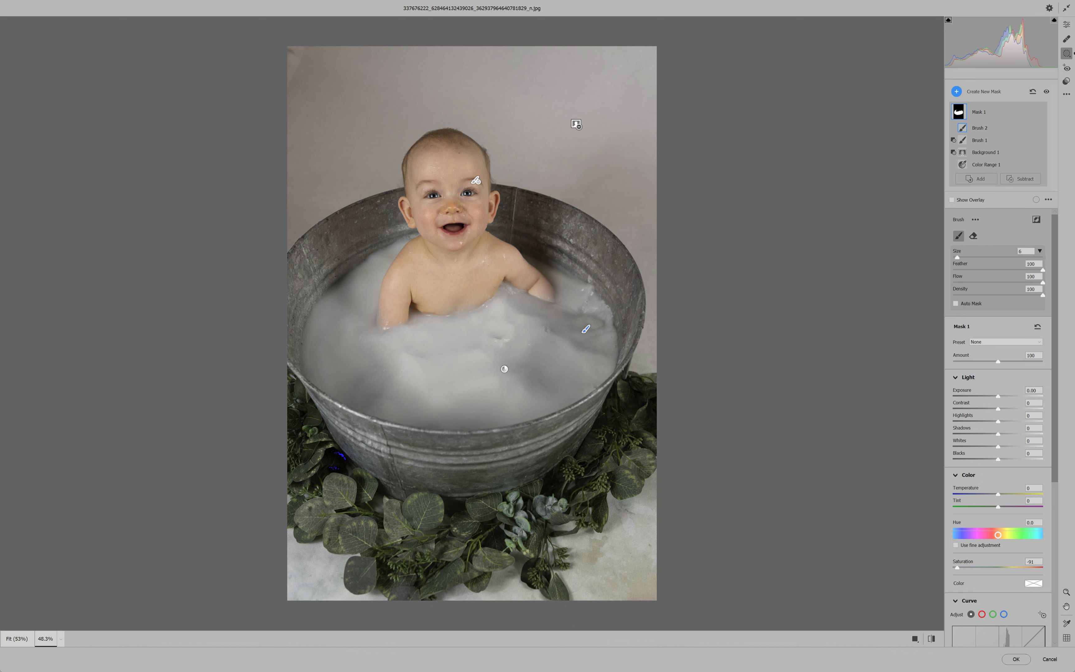
click(951, 200)
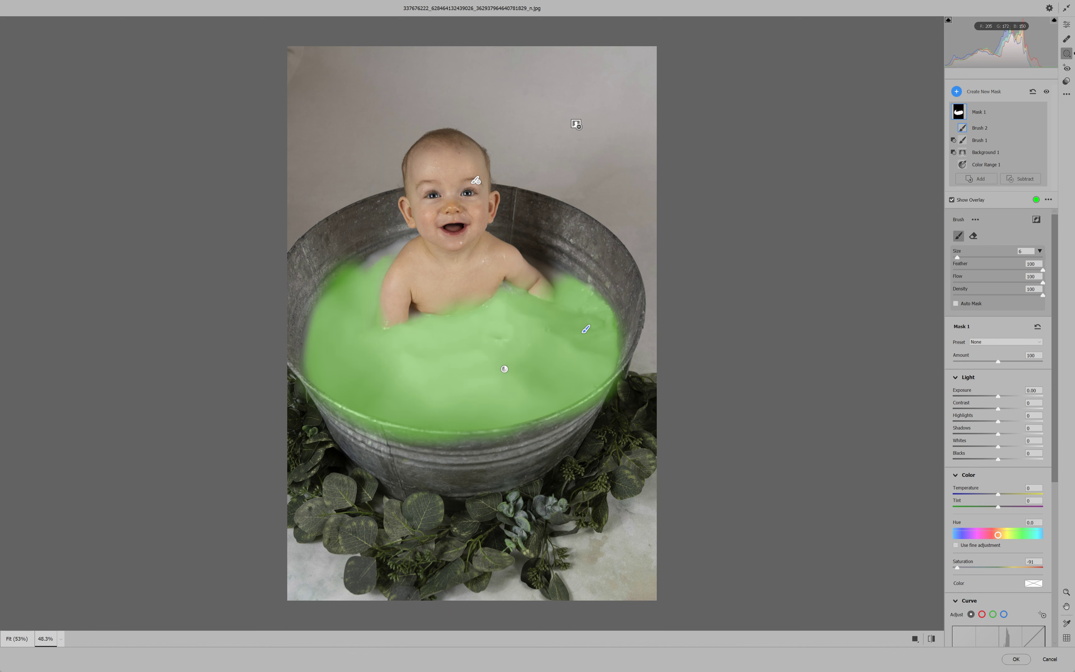
key(alt)
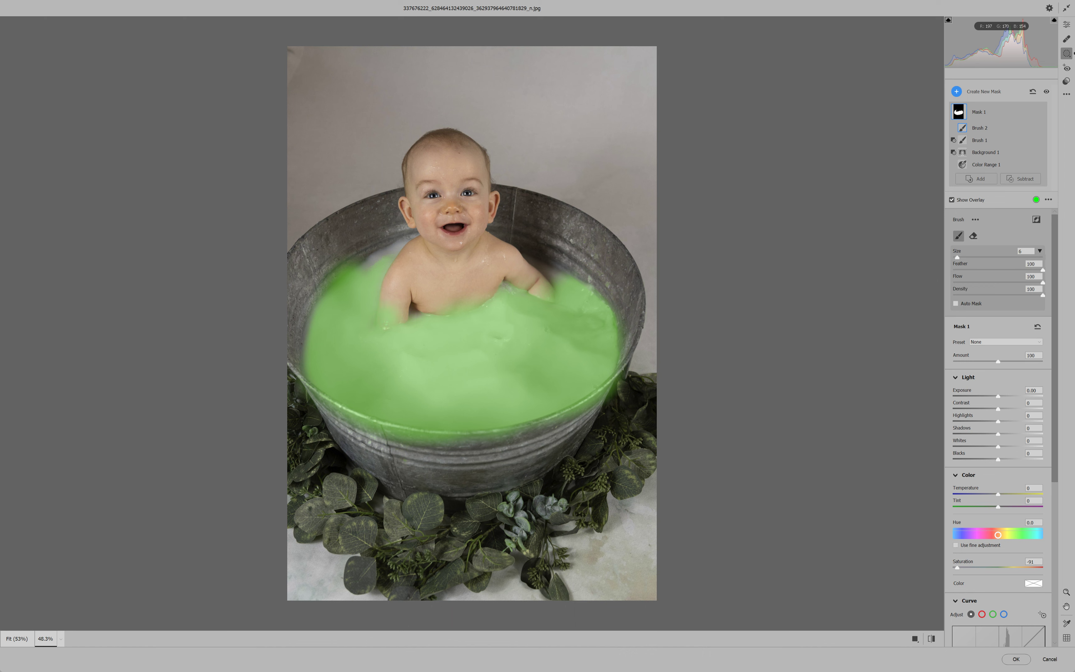
key(alt)
key(alt)
Leave masking and apply the Camera Raw edits to the Background copy layer.
key(e)
key(ctrl+minus)
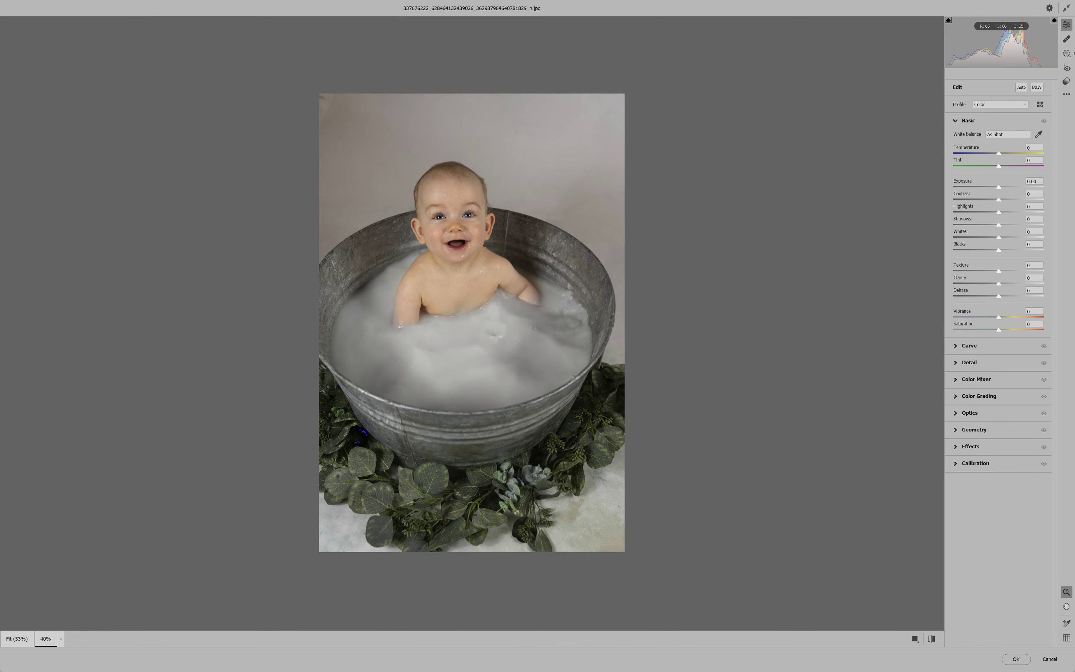
key(ctrl+0)
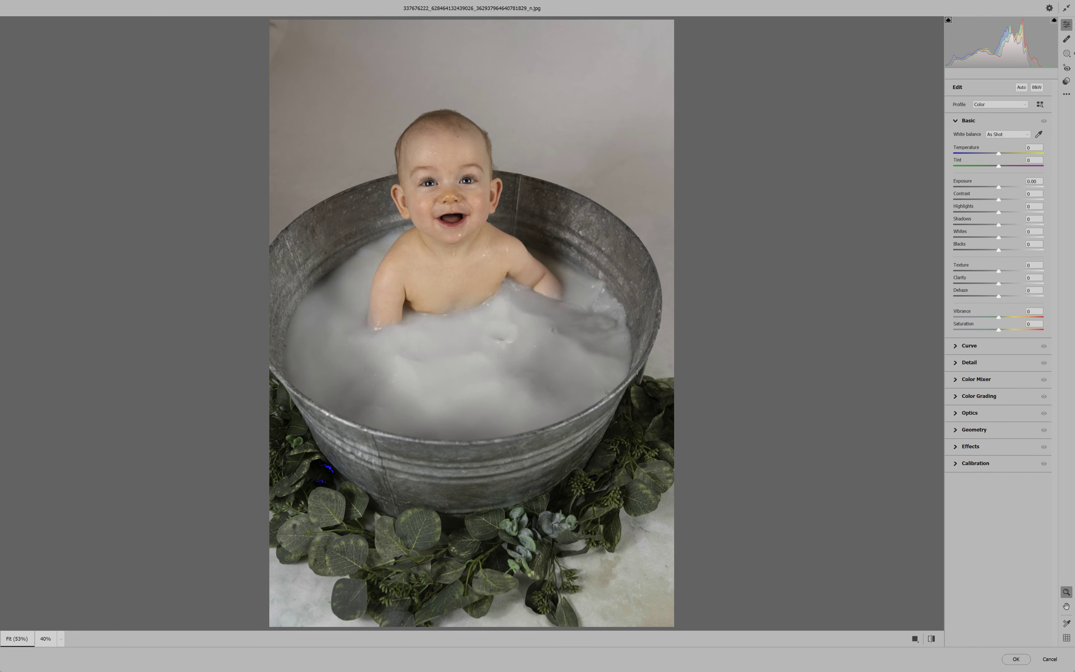
key(Return)
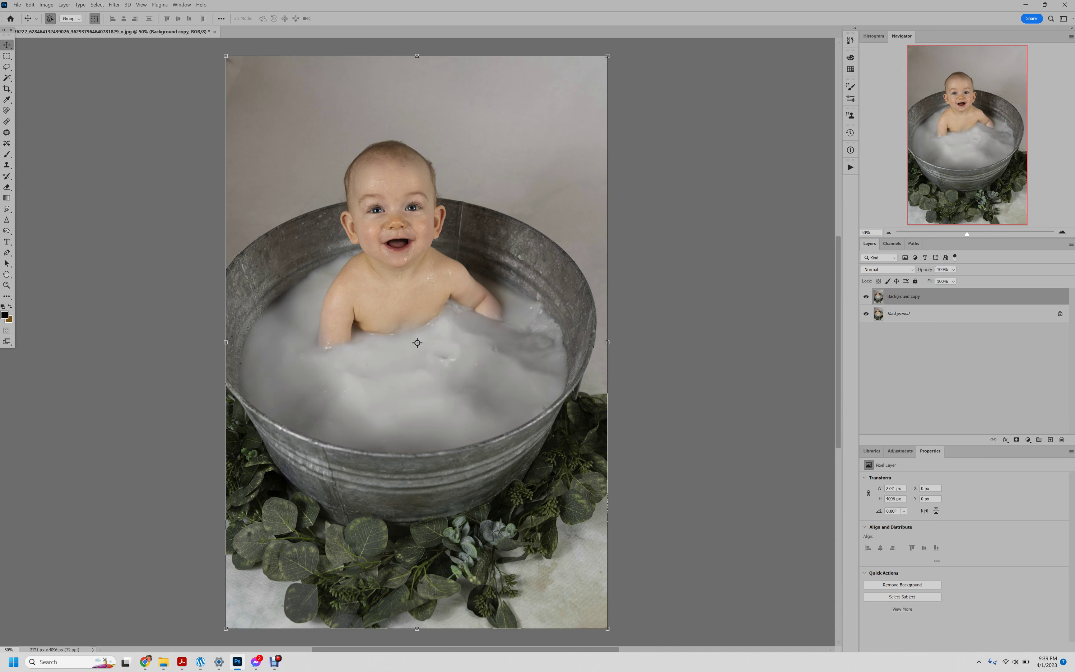
Hide the Background copy layer to compare the milk's color with the original photo.
scroll(417, 342, down, 1)
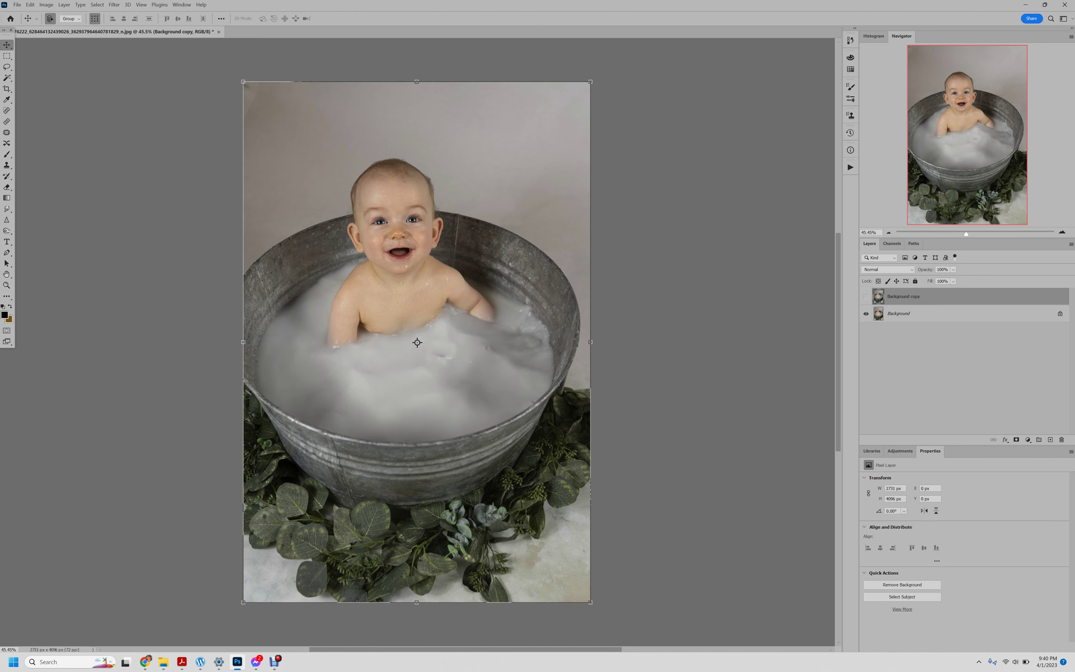
scroll(465, 169, up, 5)
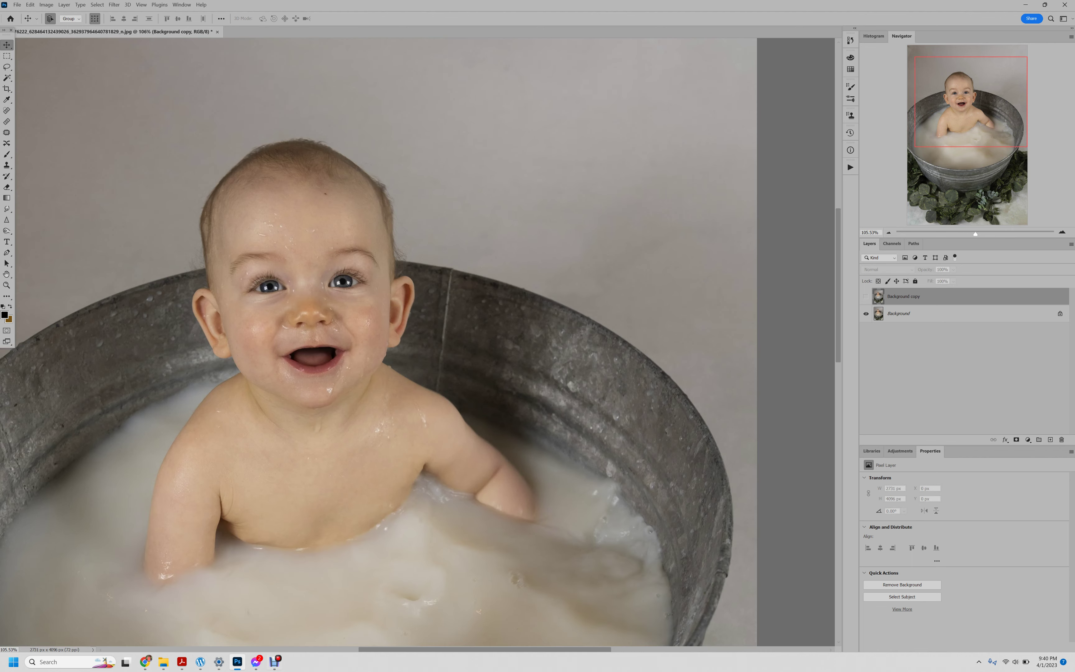